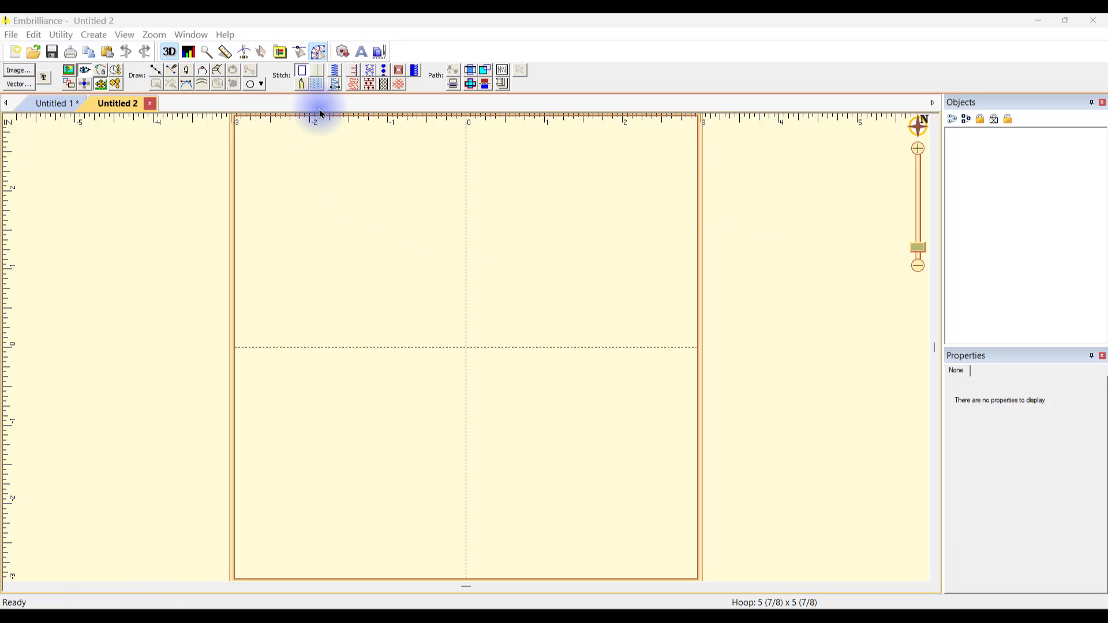
# Open the serial number entry dialog and examine the list of registered Embrilliance modules.
pyautogui.click(225, 35)
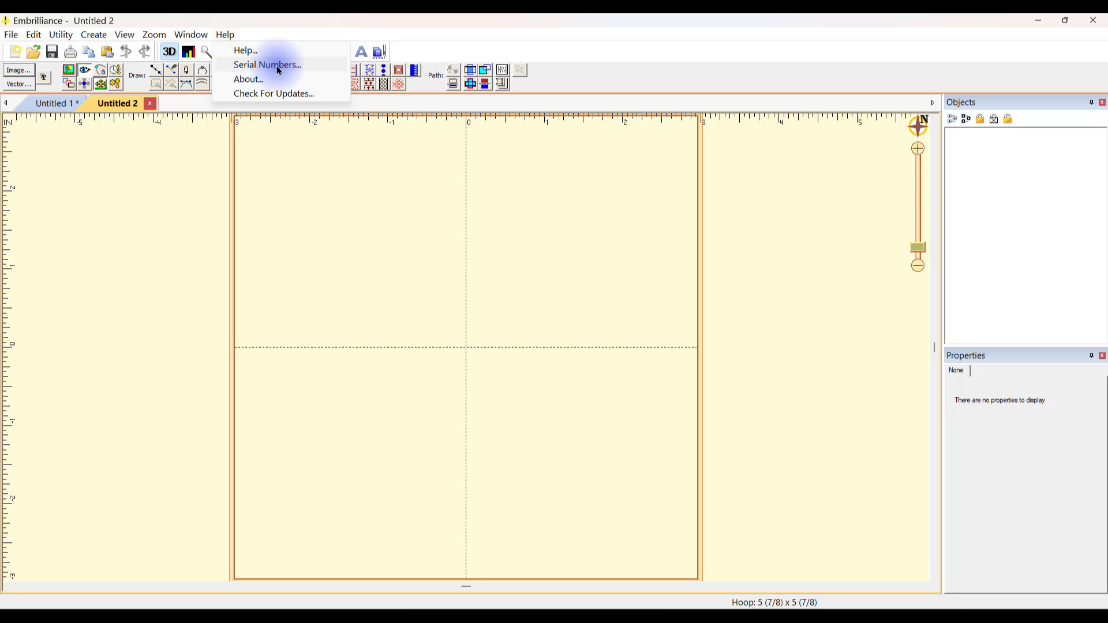
pyautogui.click(279, 70)
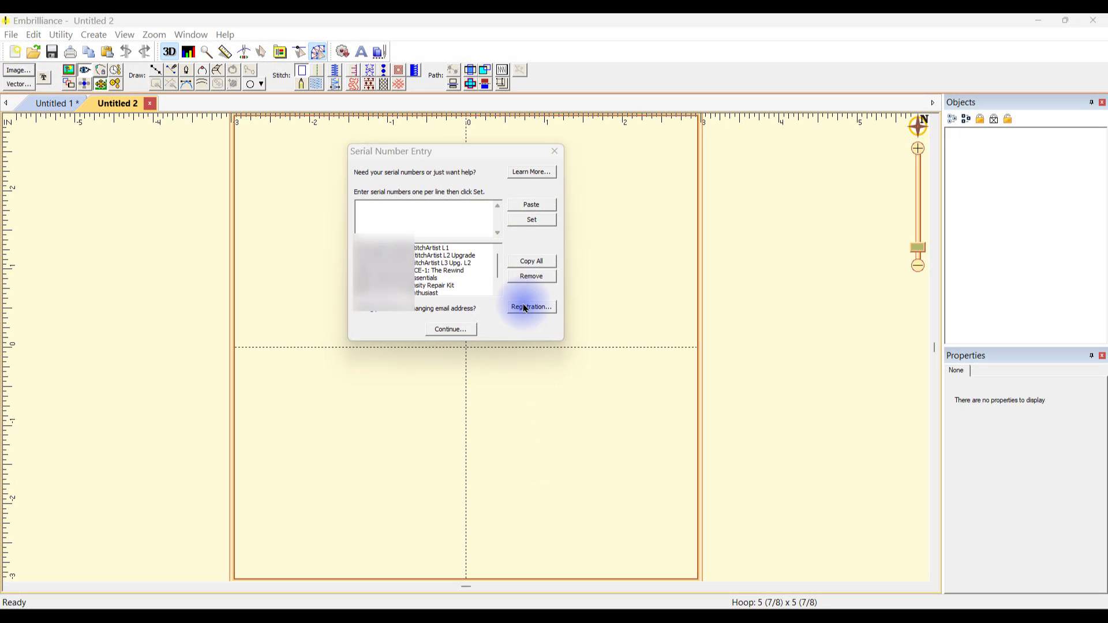
pyautogui.moveTo(502, 270); pyautogui.dragTo(496, 247)
pyautogui.click(375, 202)
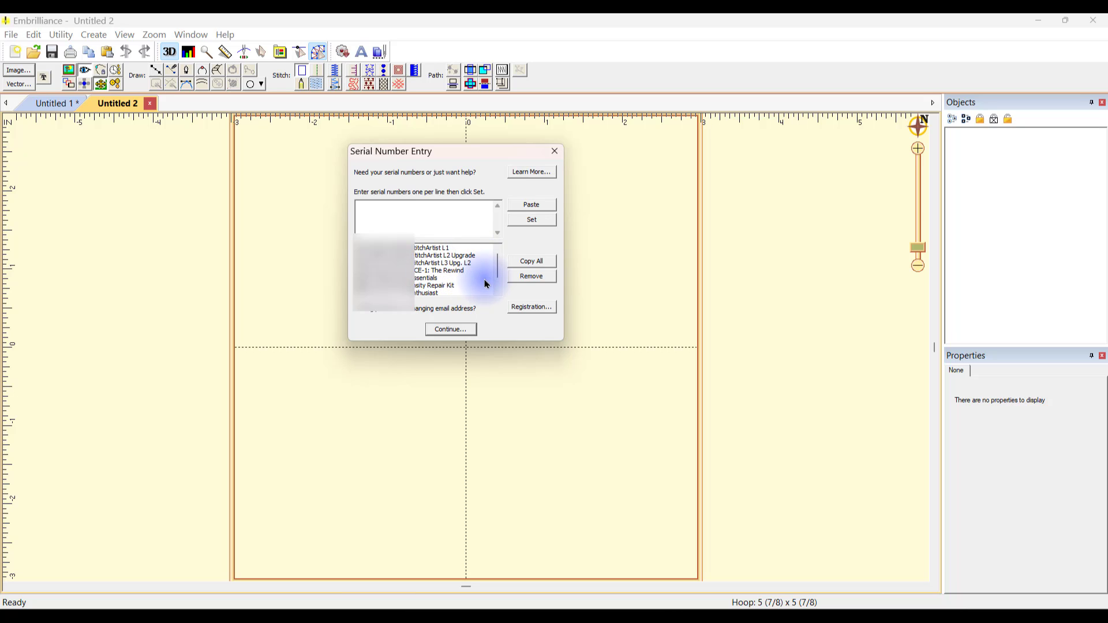
pyautogui.scroll(-1, 500, 265)
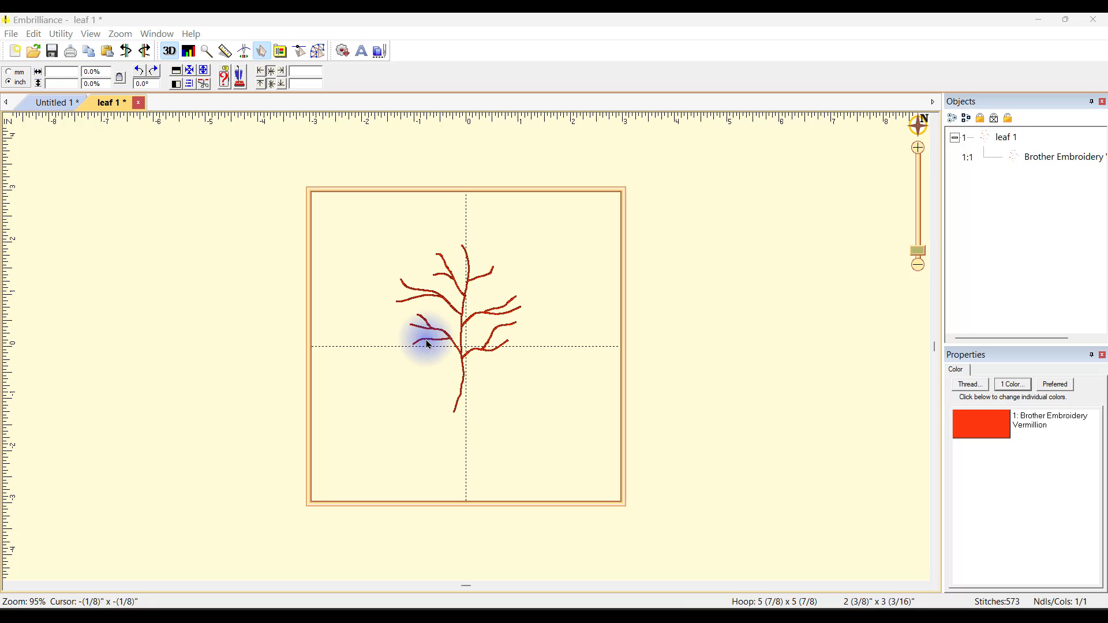
# View the leaf 1 design in the stitch simulator and return to Create mode.
pyautogui.click(244, 51)
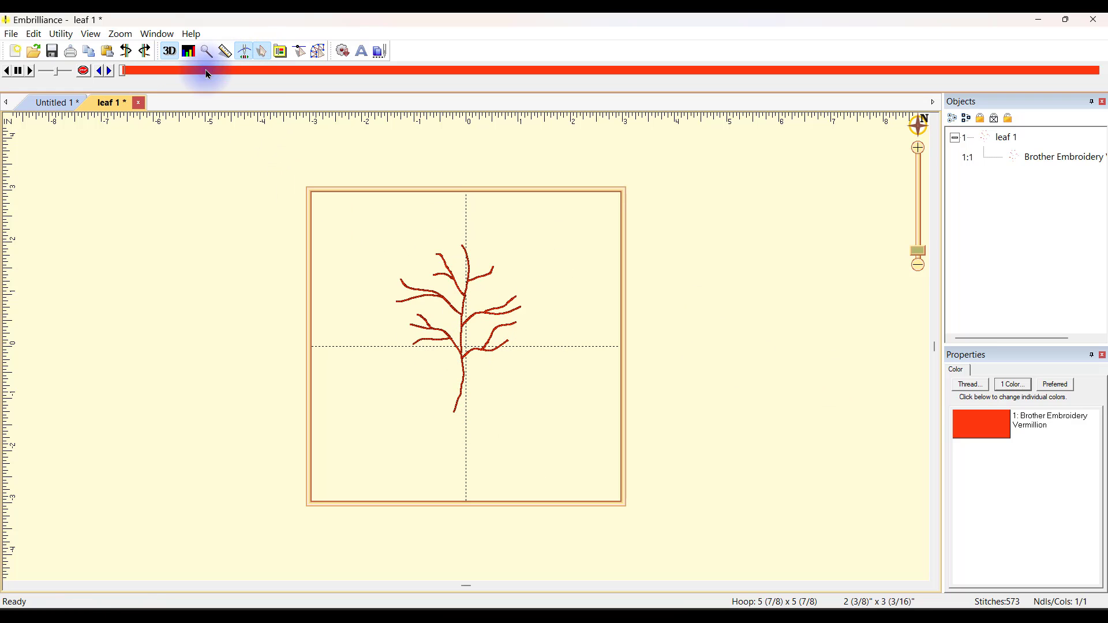
pyautogui.moveTo(134, 76); pyautogui.dragTo(102, 88)
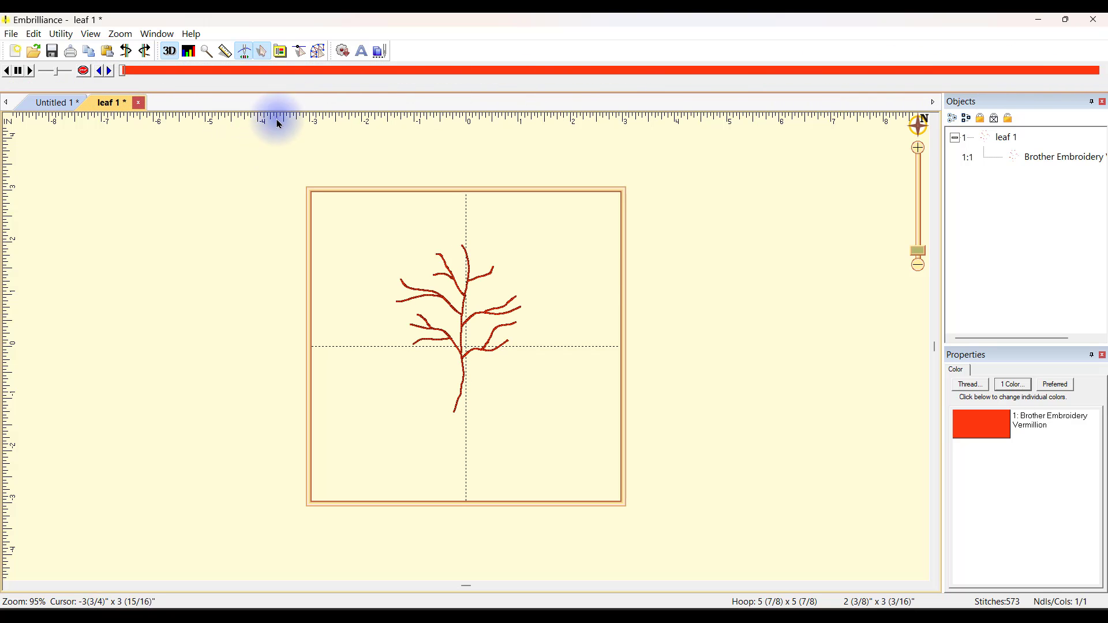
pyautogui.click(318, 51)
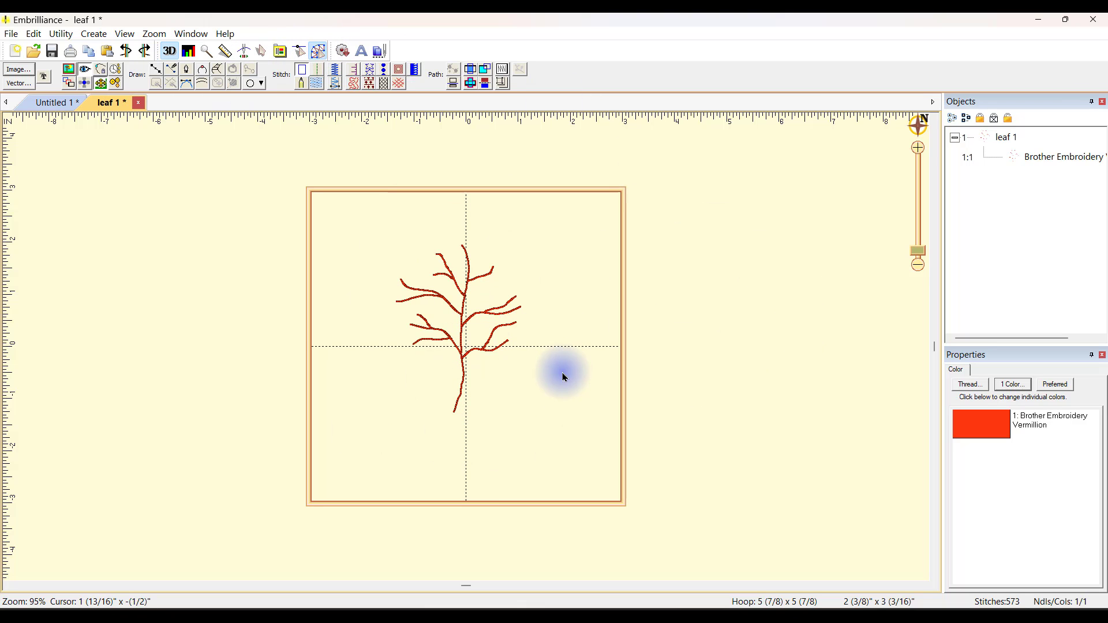
# Add knockdown stitching to the leaf 1 design with default settings: density 1.2 mm, stitch length 4.0 mm, inflation 3.0 mm, not bi-directional.
pyautogui.click(921, 248)
pyautogui.moveTo(919, 249); pyautogui.dragTo(919, 249)
pyautogui.scroll(-2, 754, 292)
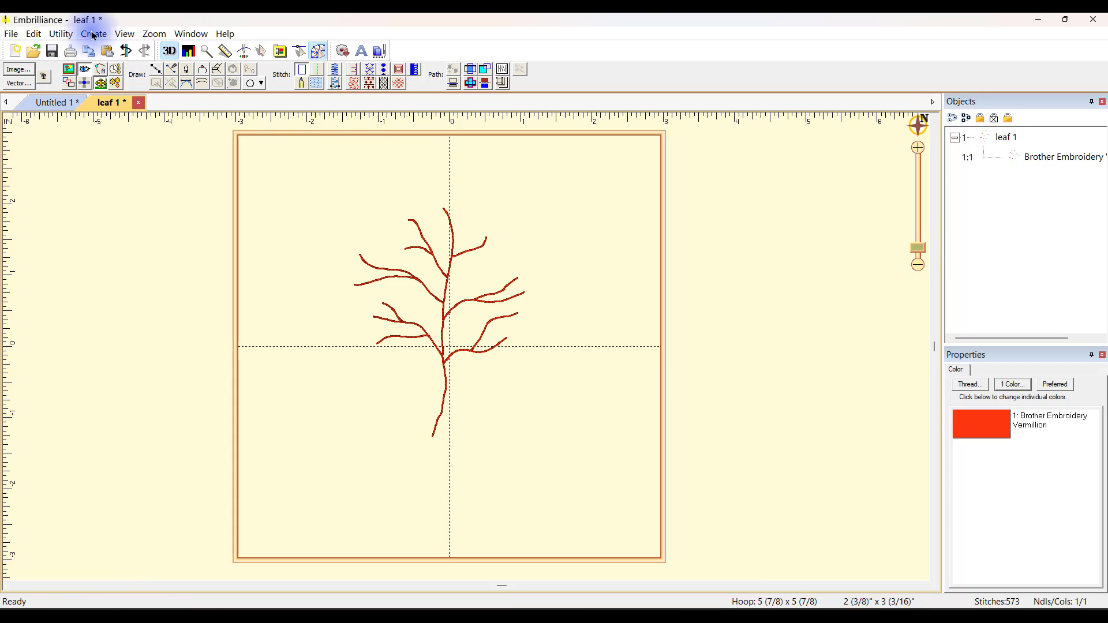
pyautogui.click(54, 35)
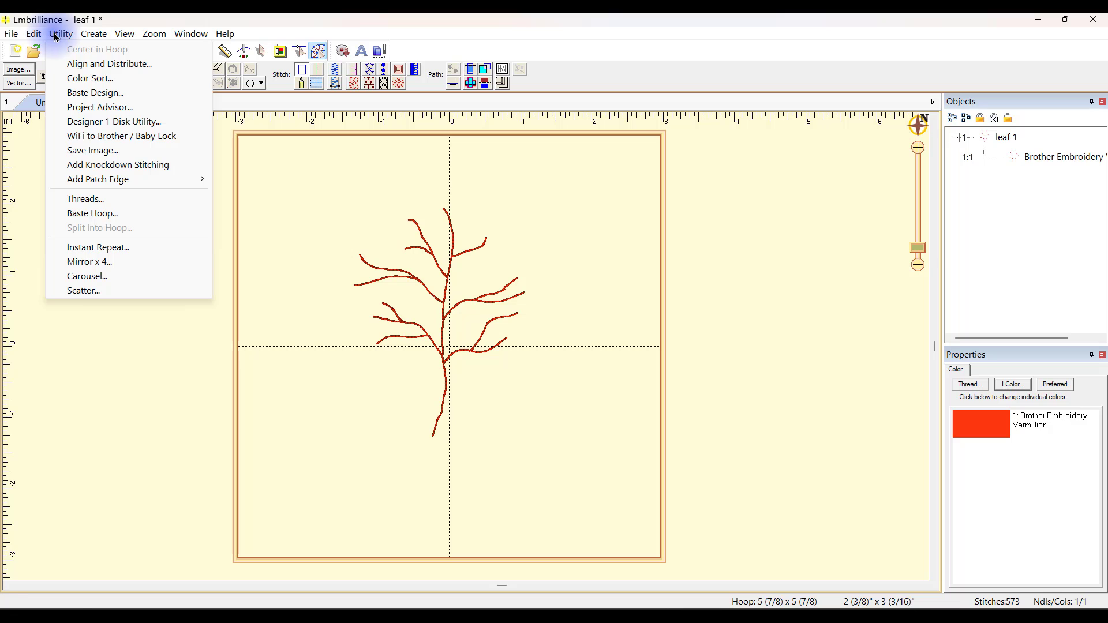
pyautogui.click(166, 165)
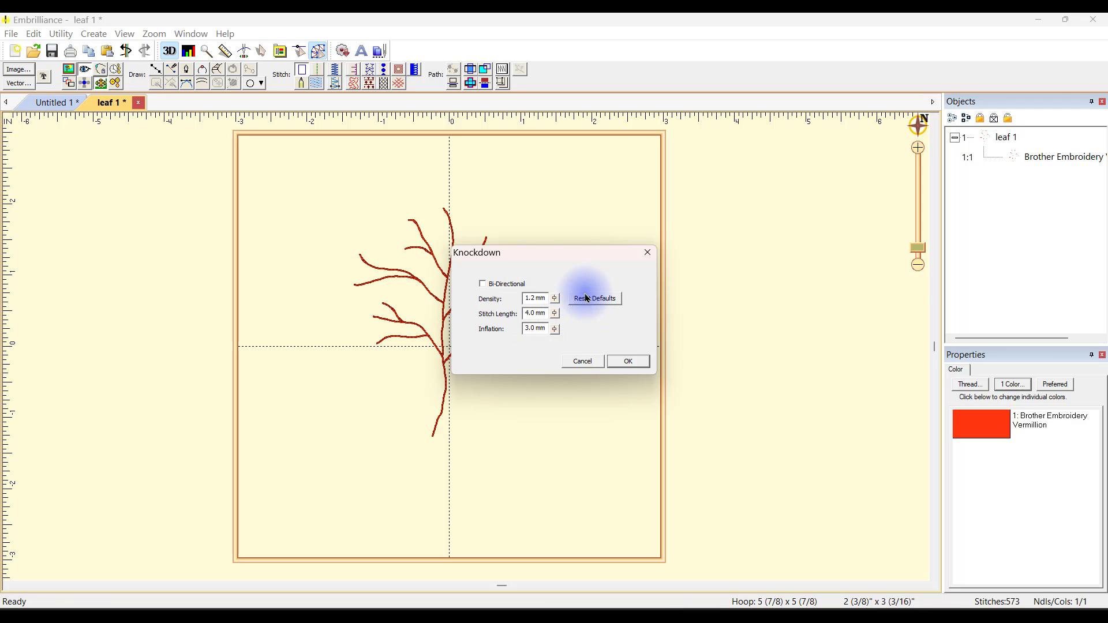
pyautogui.click(604, 299)
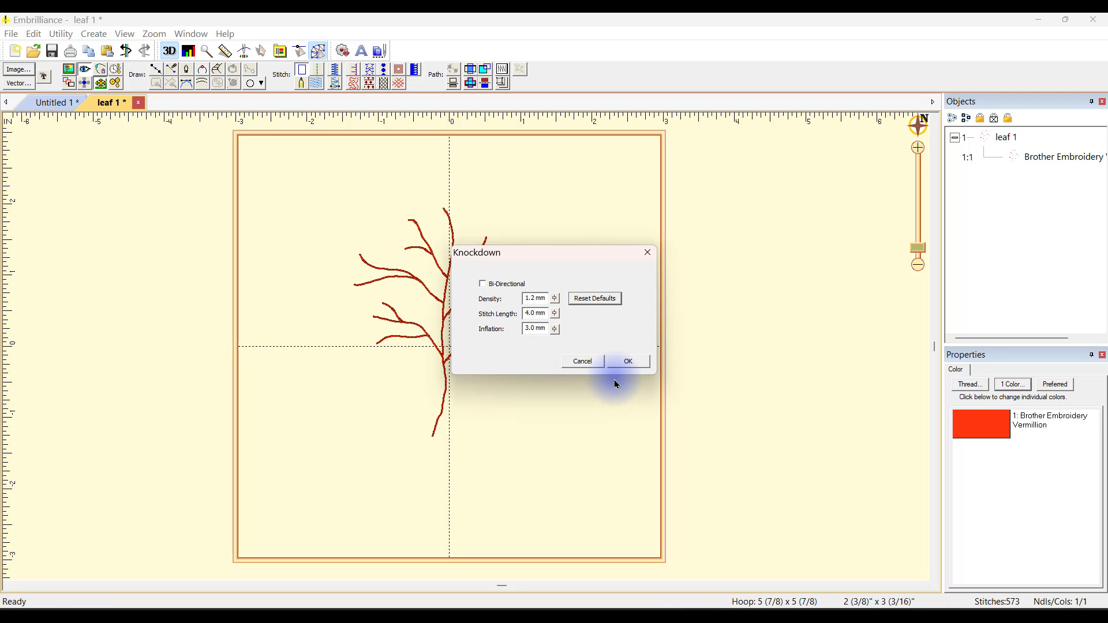
pyautogui.click(635, 361)
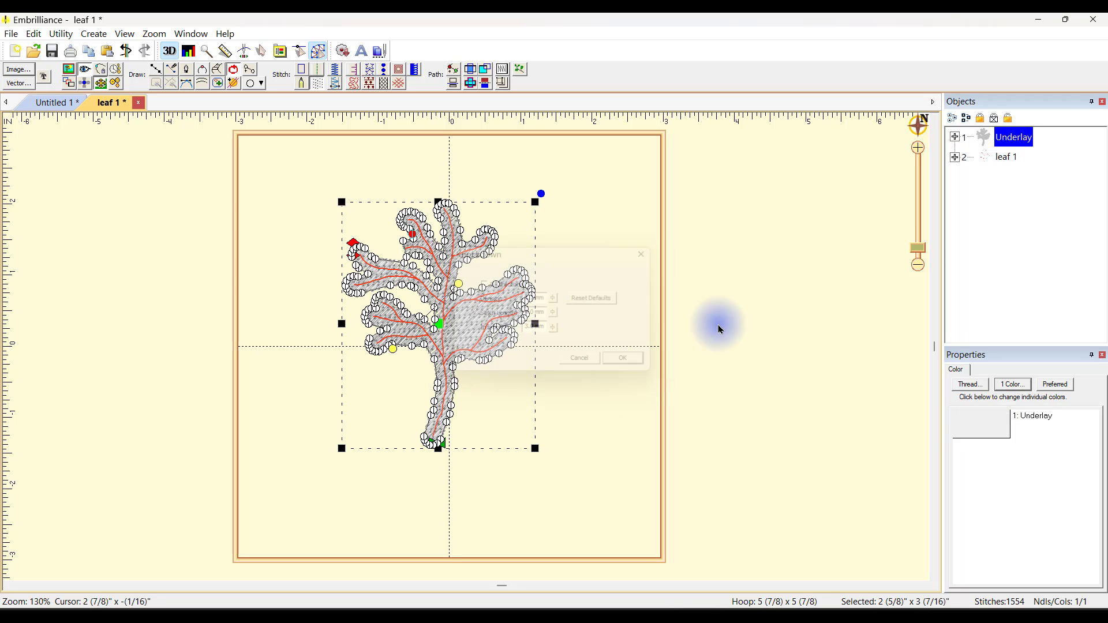
pyautogui.click(628, 257)
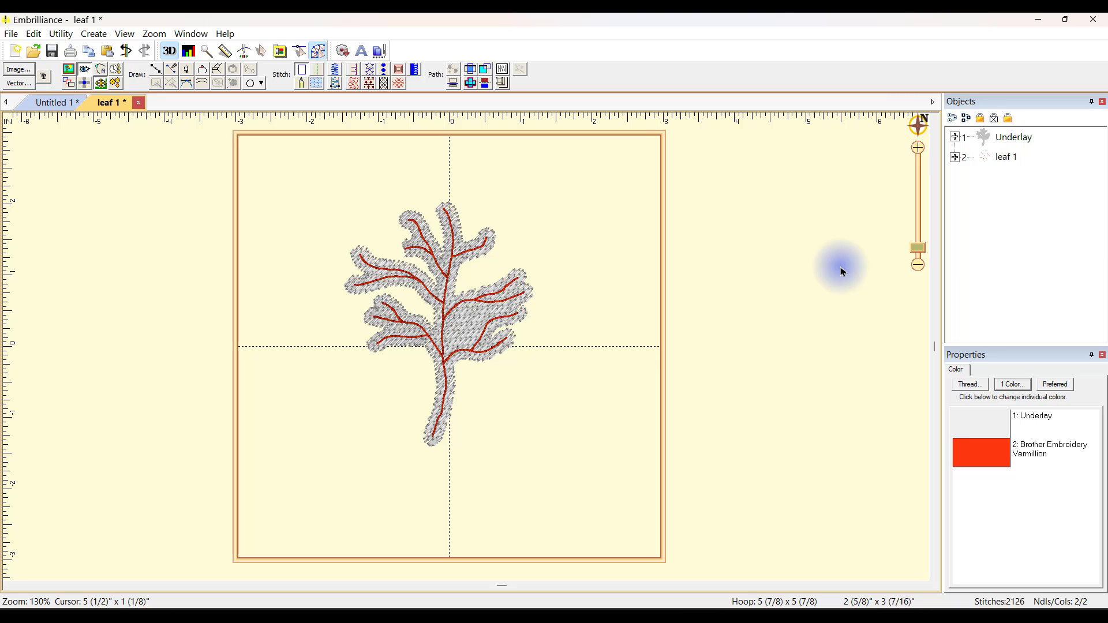
# Select all objects of the leaf 1 design, including the knockdown underlay, and delete them.
pyautogui.moveTo(536, 411)
pyautogui.mouseDown()
pyautogui.moveTo(503, 391)
pyautogui.moveTo(368, 190)
pyautogui.mouseUp()
pyautogui.hotkey('ctrl', 'a')
pyautogui.press('Delete')
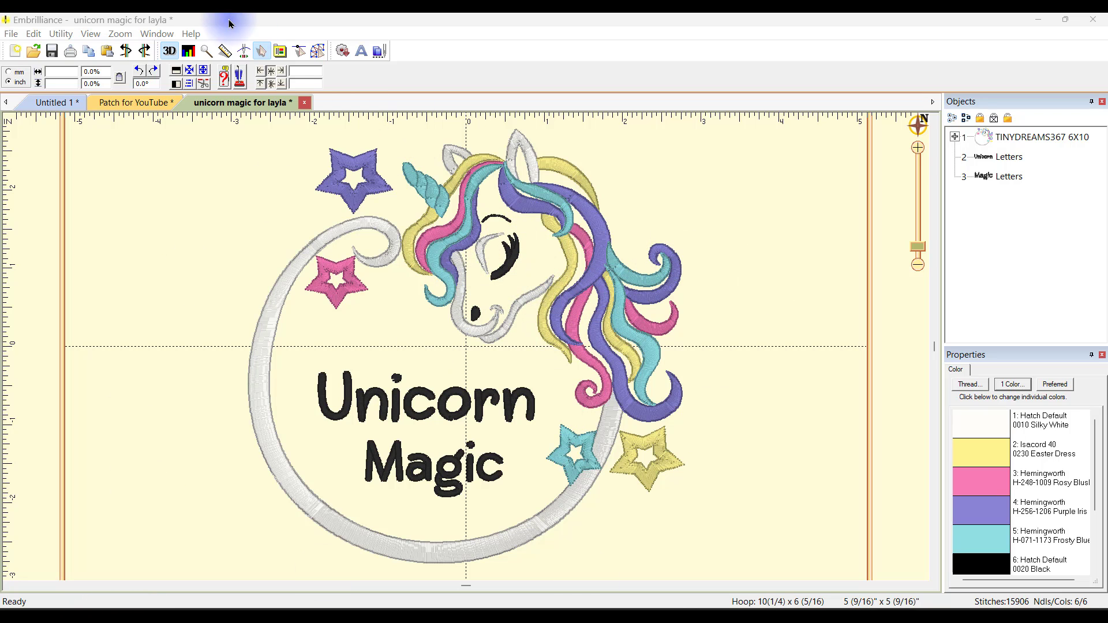
# Add knockdown stitching to the Unicorn Magic design with density 1.2 mm, stitch length 4.0 mm and inflation 3.0 mm.
pyautogui.click(62, 36)
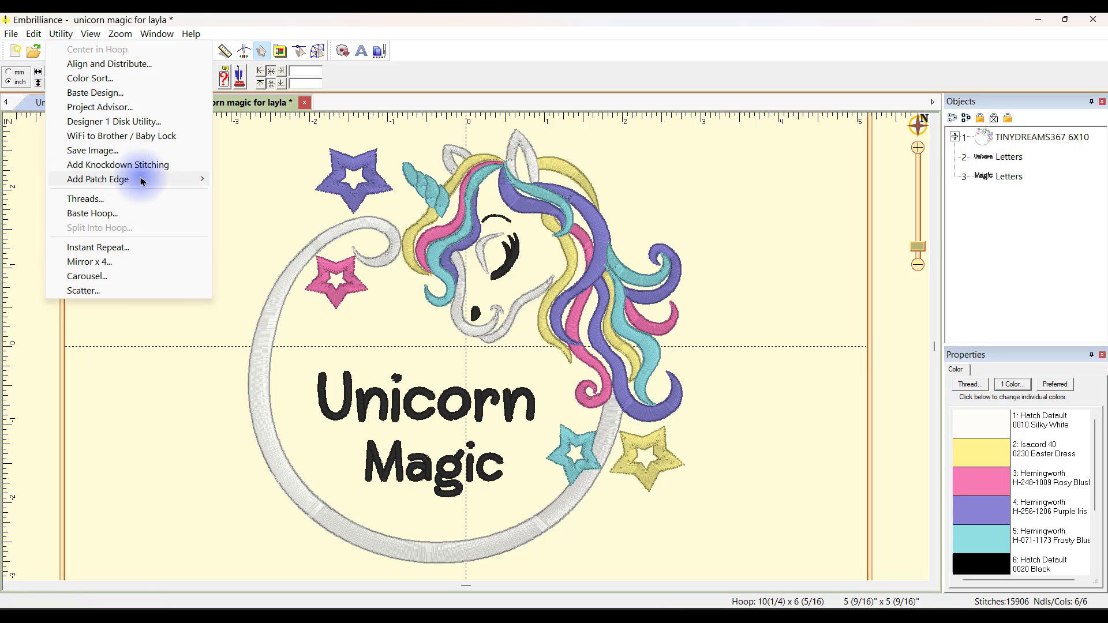
pyautogui.click(152, 165)
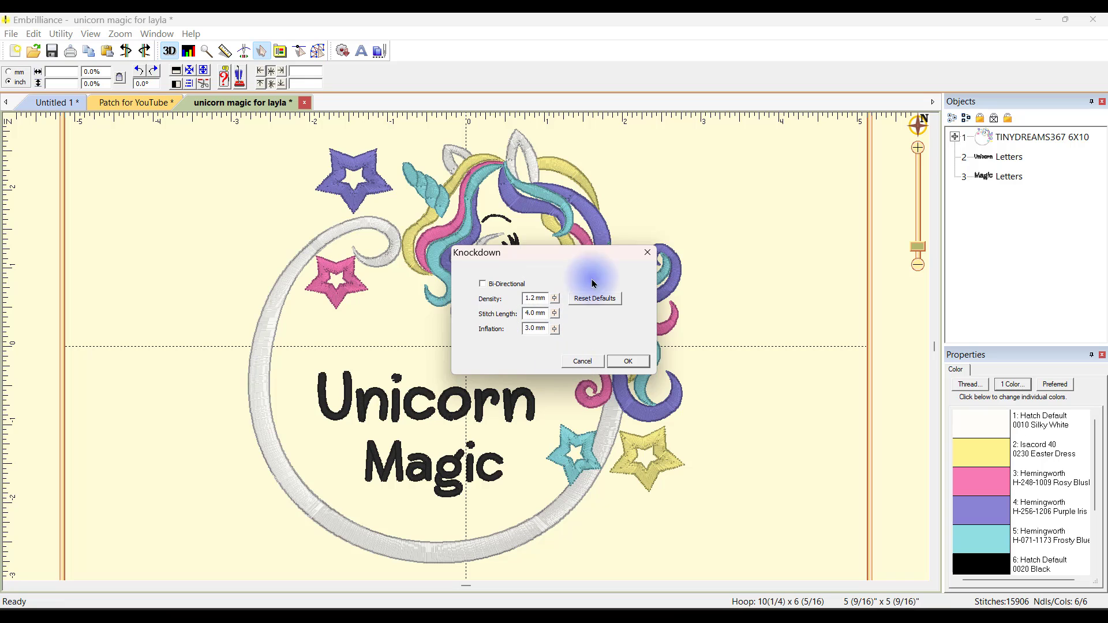
pyautogui.click(627, 362)
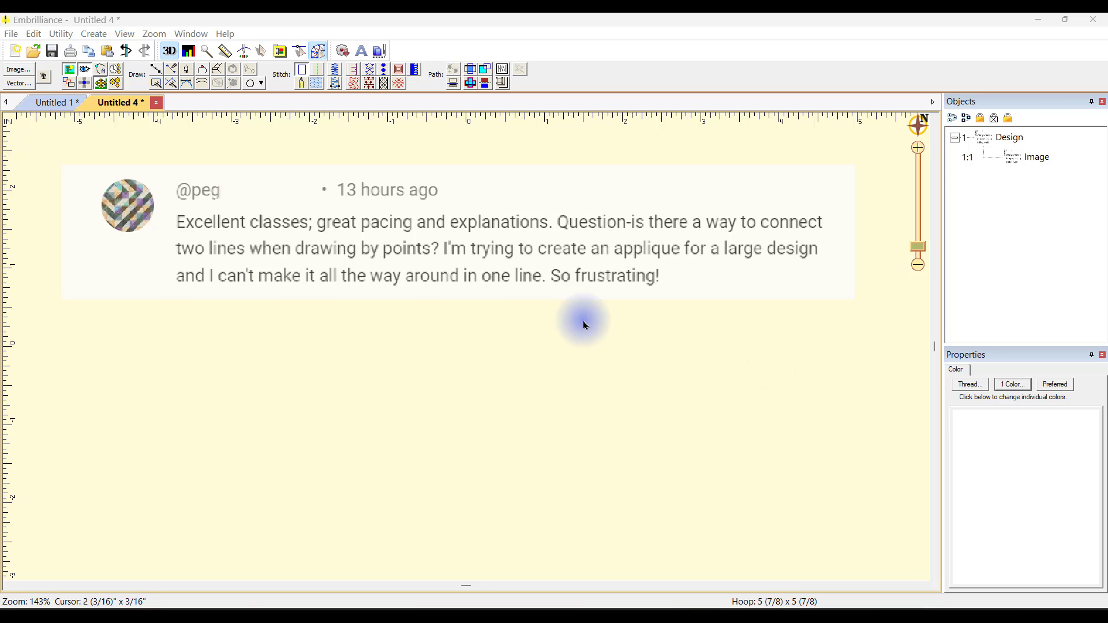
# Delete the viewer comment image from the Untitled 4 design, staying in Create mode with an empty page.
pyautogui.click(486, 270)
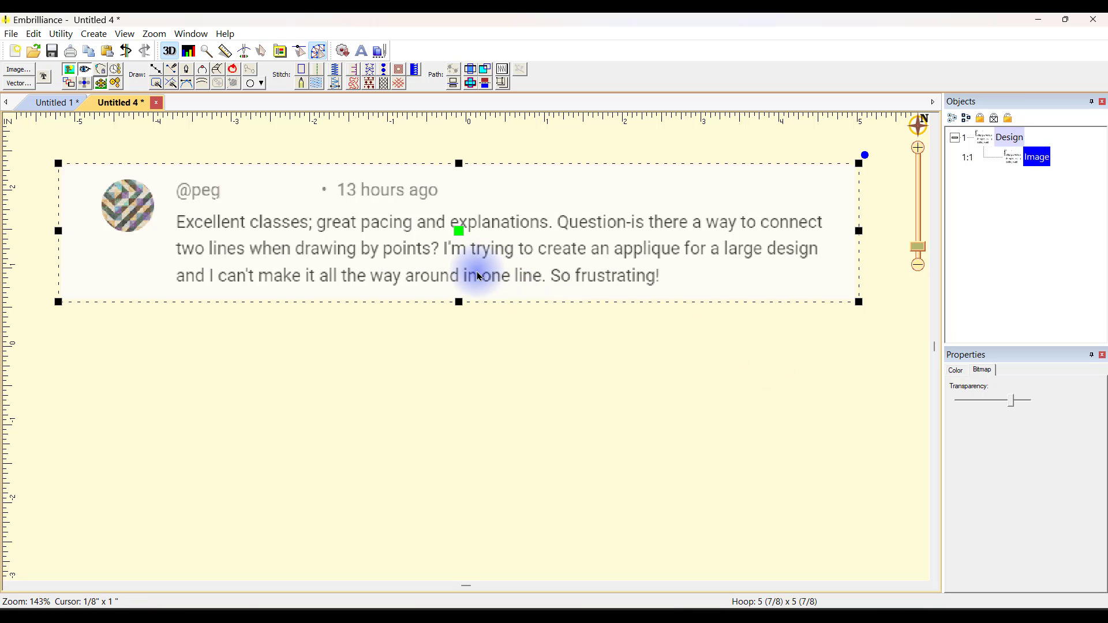
pyautogui.press('Delete')
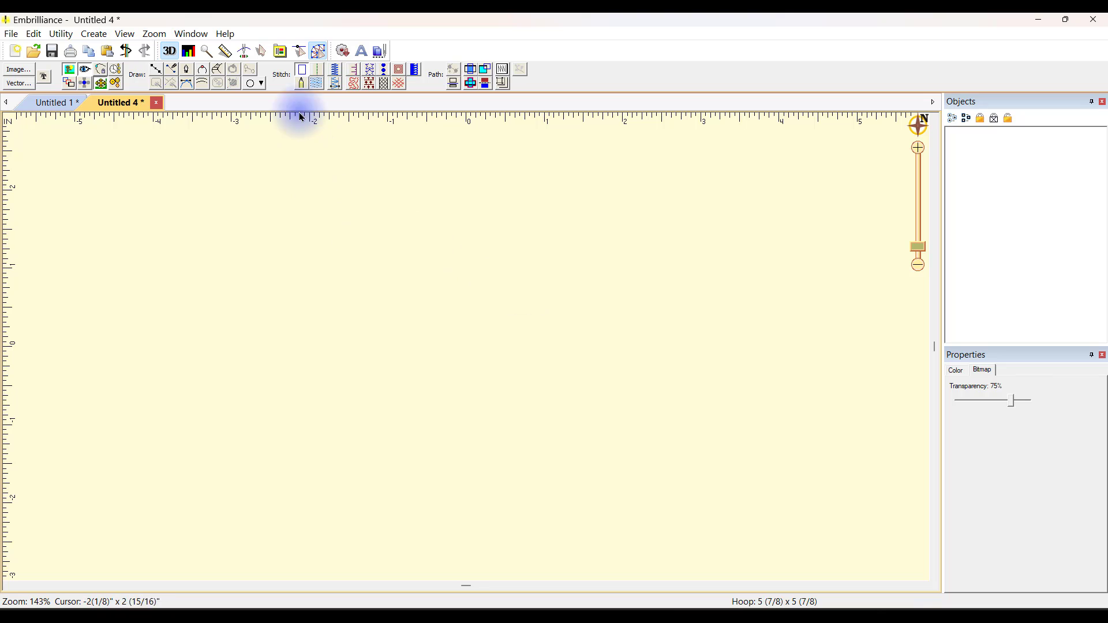
pyautogui.click(317, 50)
pyautogui.click(317, 50)
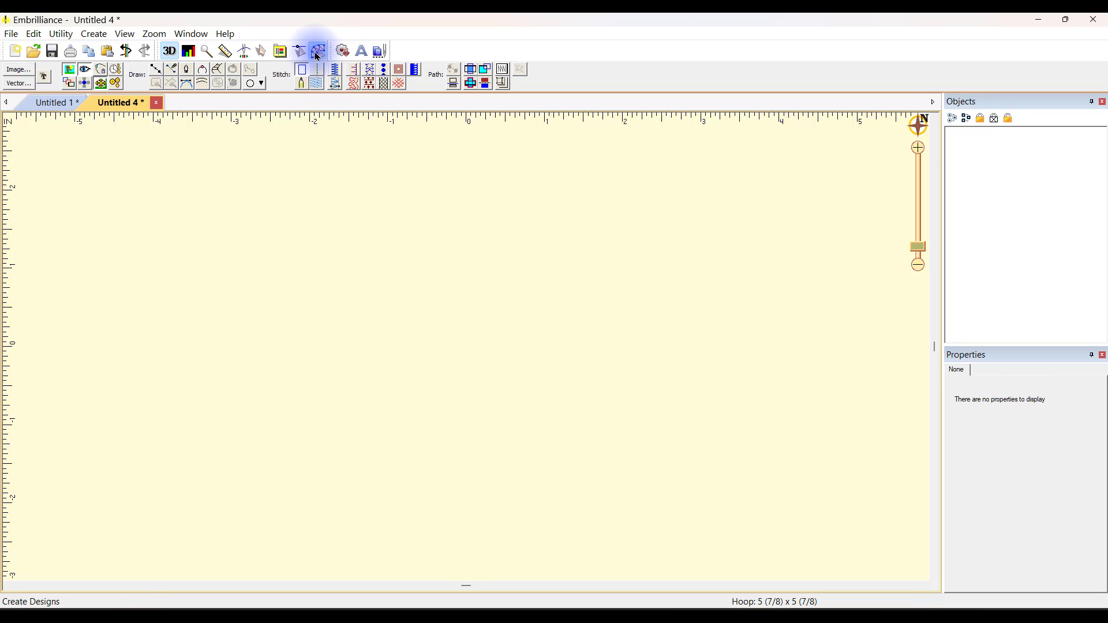
# Draw with points an open S-shaped line, about 5 7/16" by 2 3/16", running from the upper left down past the page centre.
pyautogui.click(157, 72)
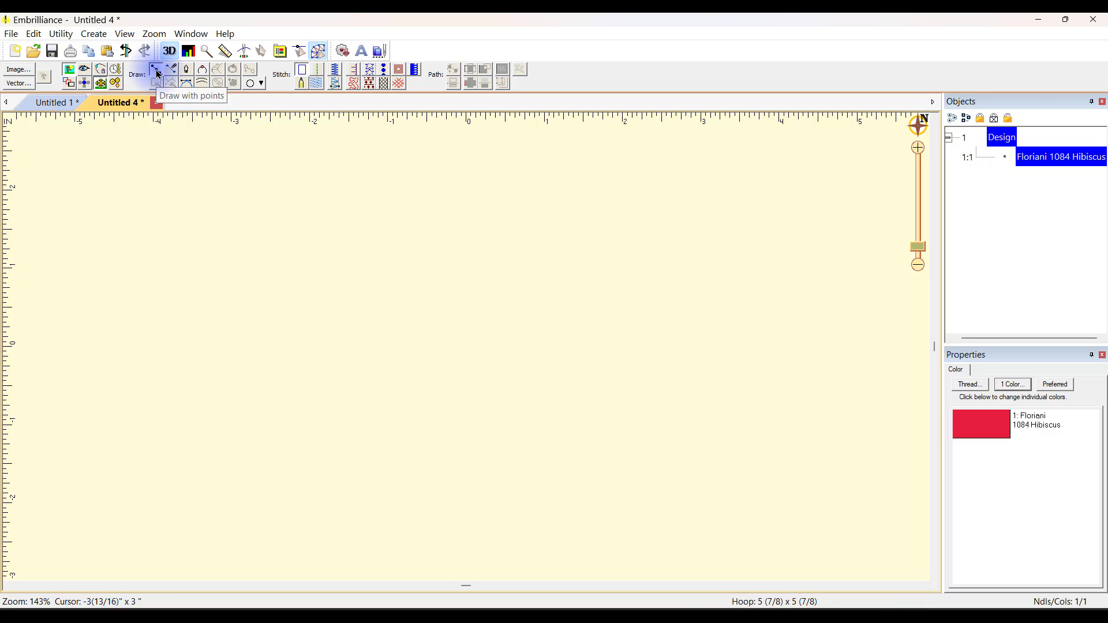
pyautogui.click(132, 205)
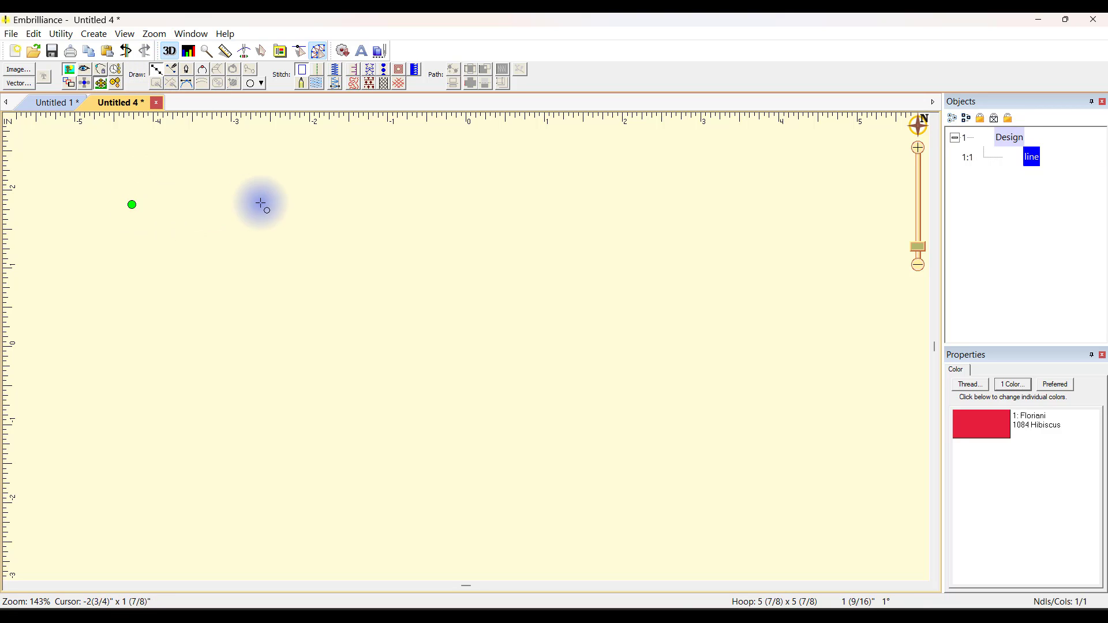
pyautogui.click(299, 206)
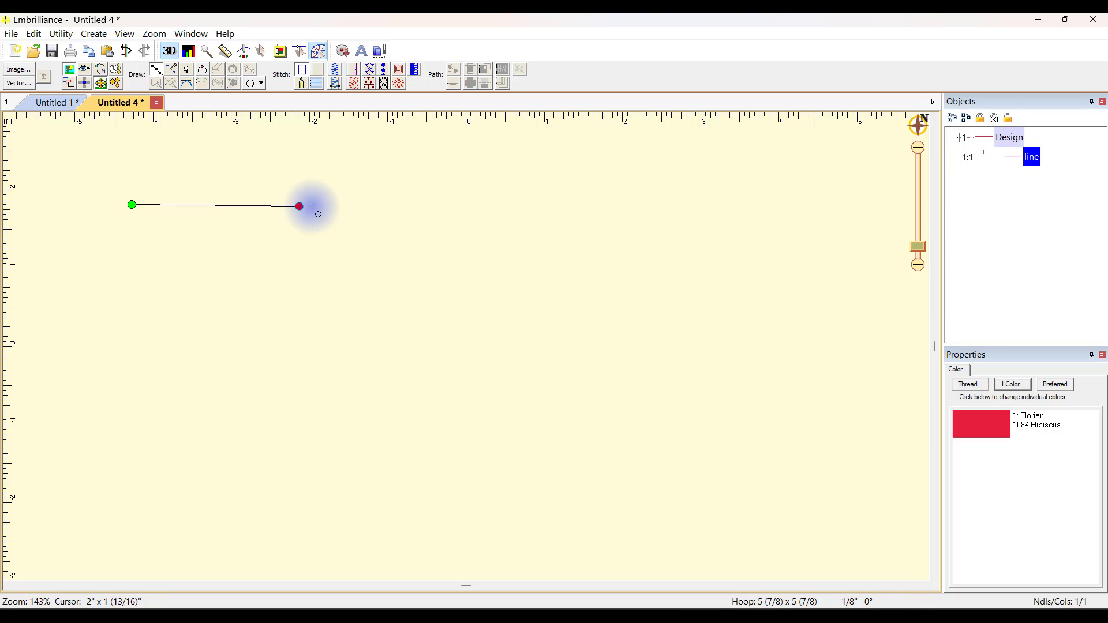
pyautogui.click(403, 224)
pyautogui.click(435, 299)
pyautogui.click(471, 367)
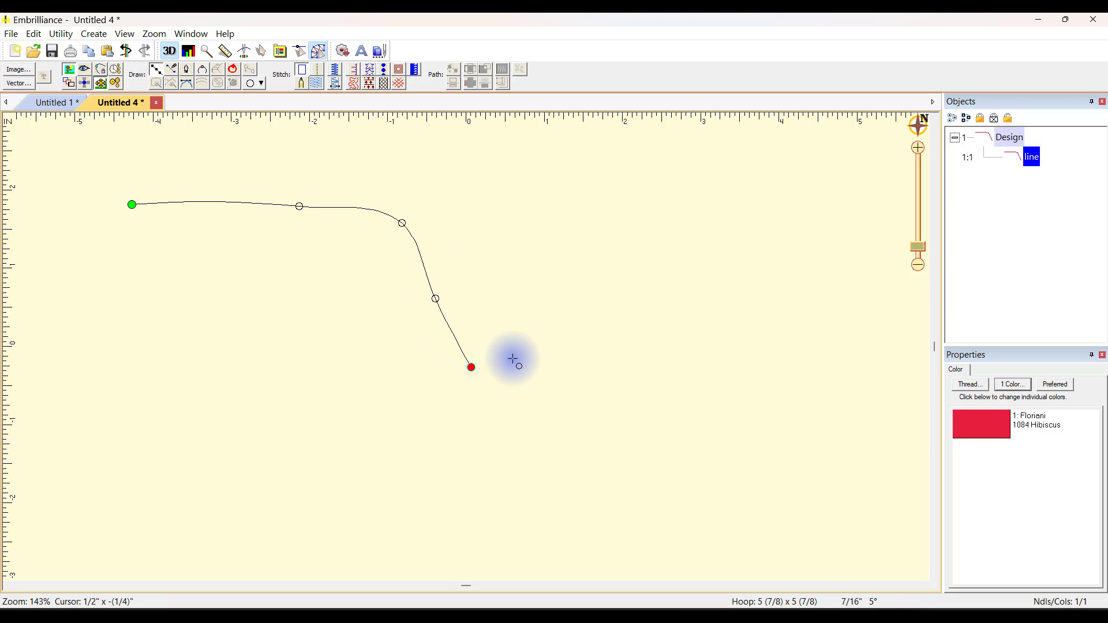
pyautogui.doubleClick(559, 335)
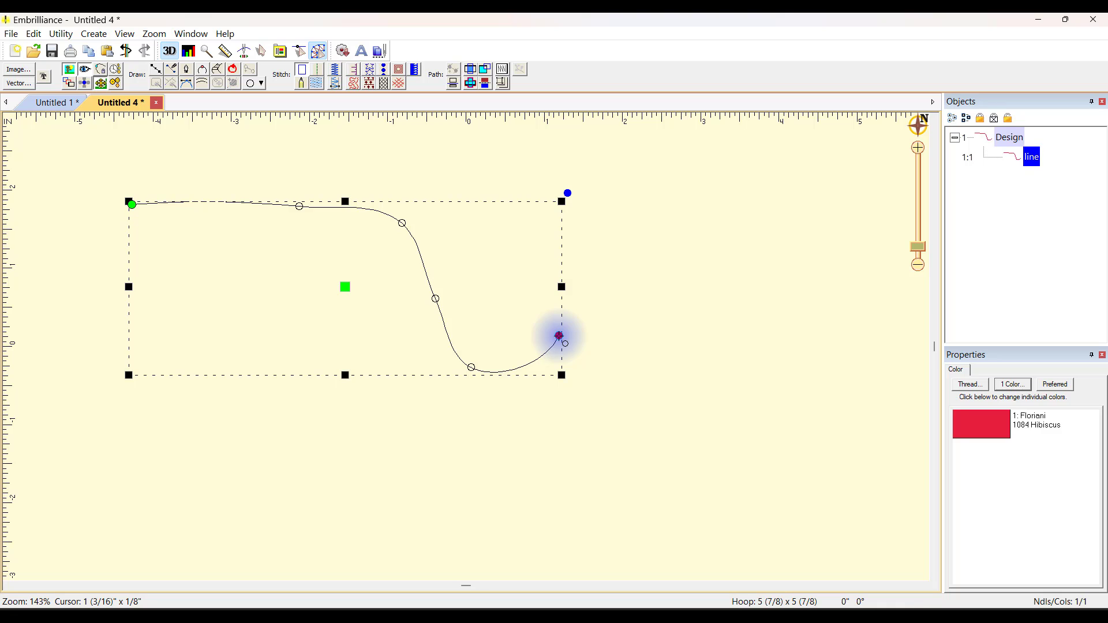
pyautogui.click(607, 405)
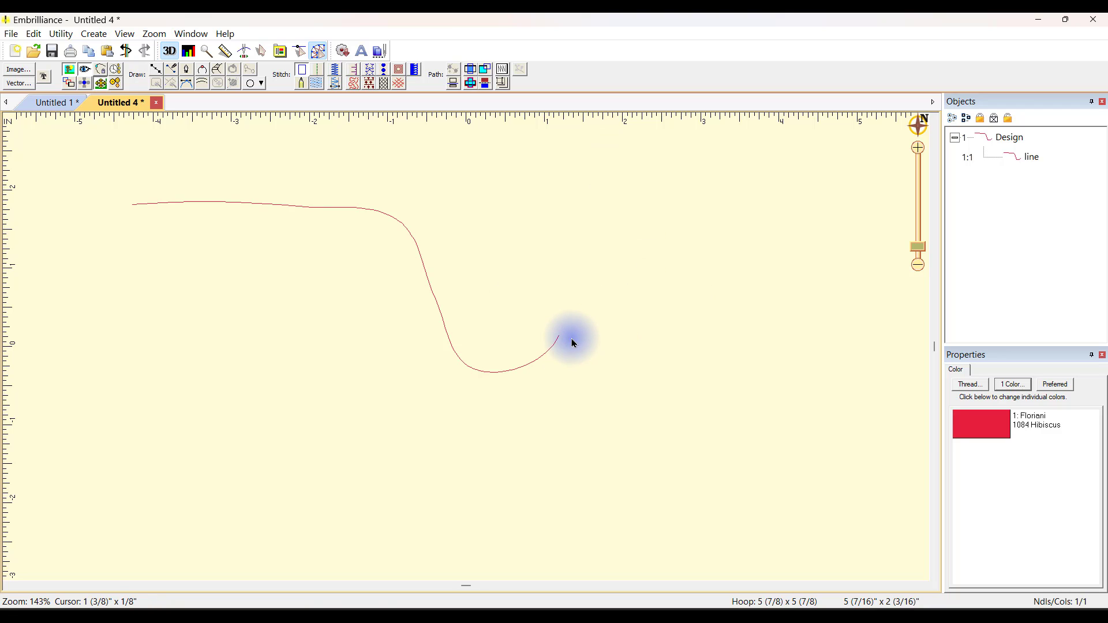
# Draw with points a second open line, a spiral about 2 5/8" by 2 5/8", starting just beside the first line's lower end.
pyautogui.click(155, 72)
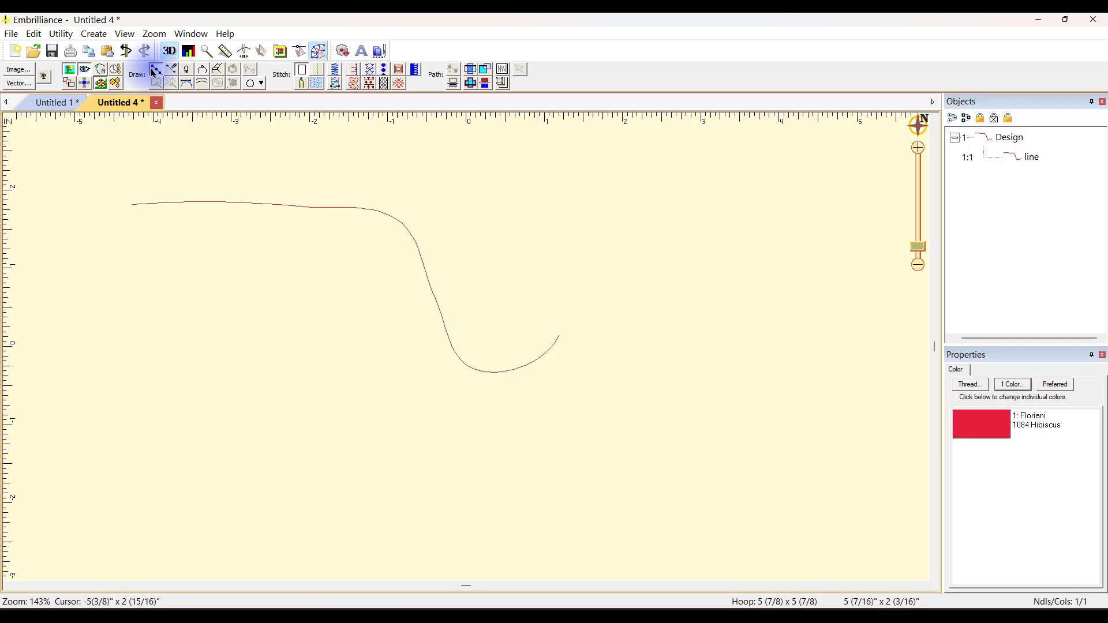
pyautogui.click(568, 345)
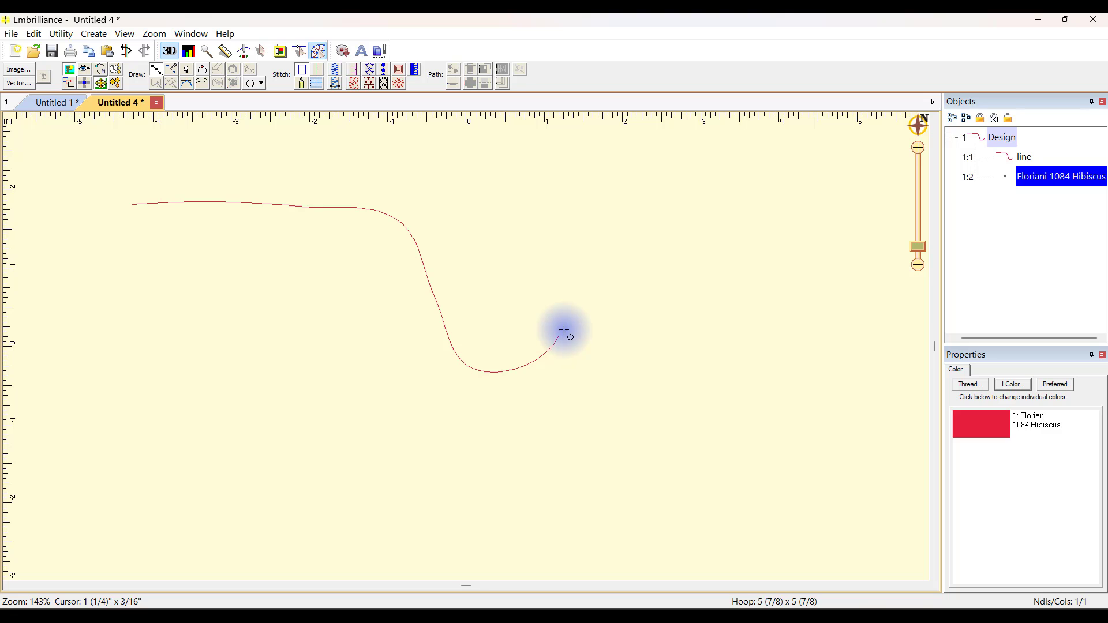
pyautogui.click(564, 330)
pyautogui.click(567, 281)
pyautogui.click(610, 239)
pyautogui.click(716, 264)
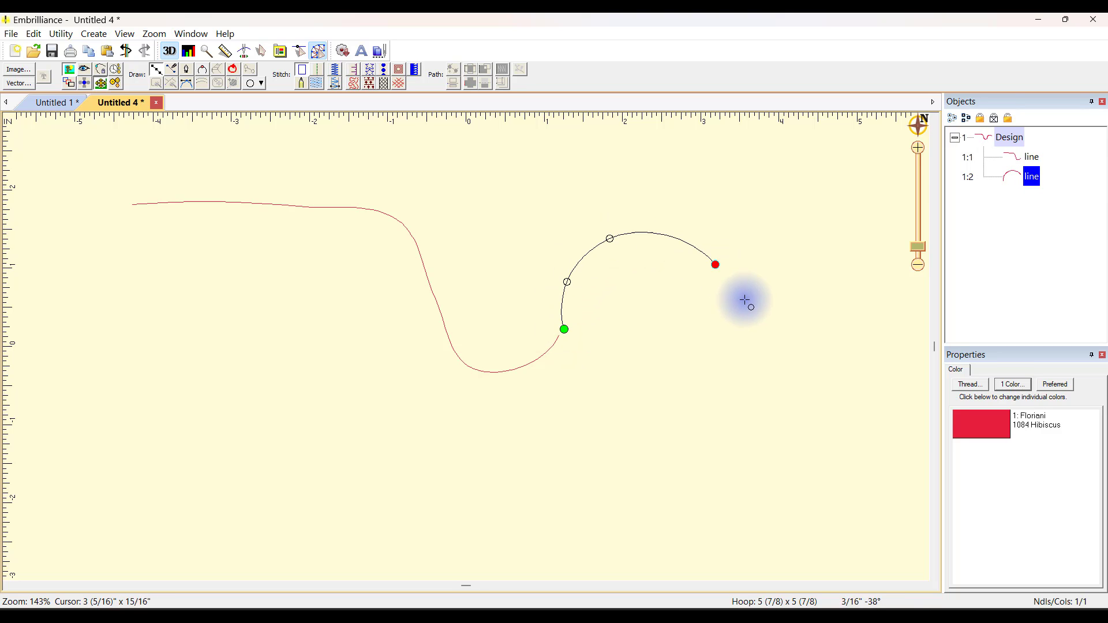
pyautogui.click(763, 370)
pyautogui.click(681, 435)
pyautogui.click(630, 375)
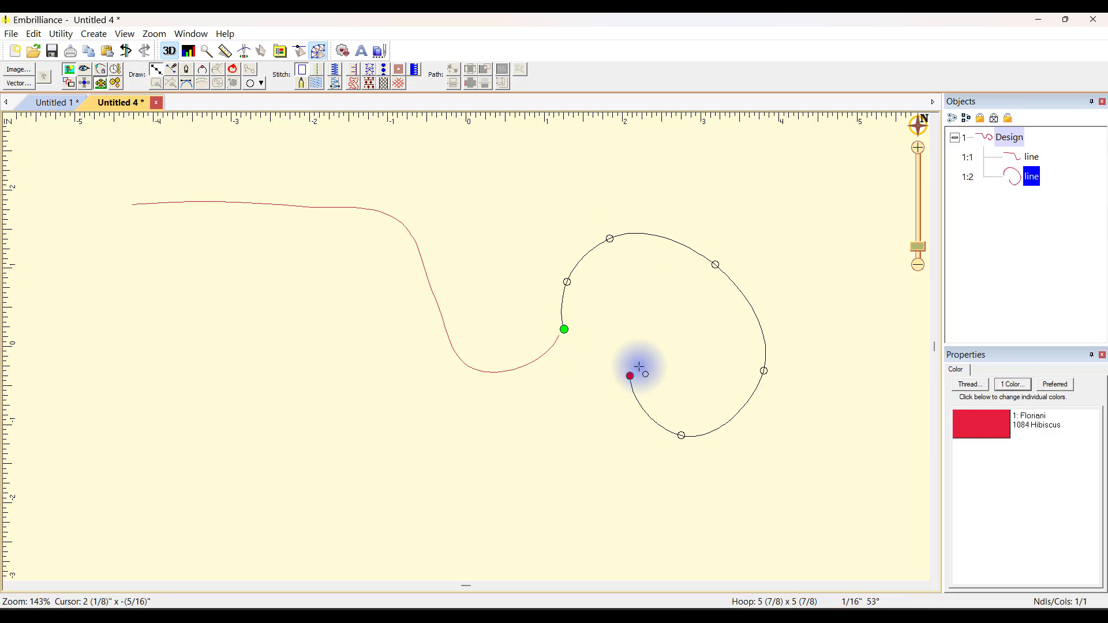
pyautogui.click(665, 346)
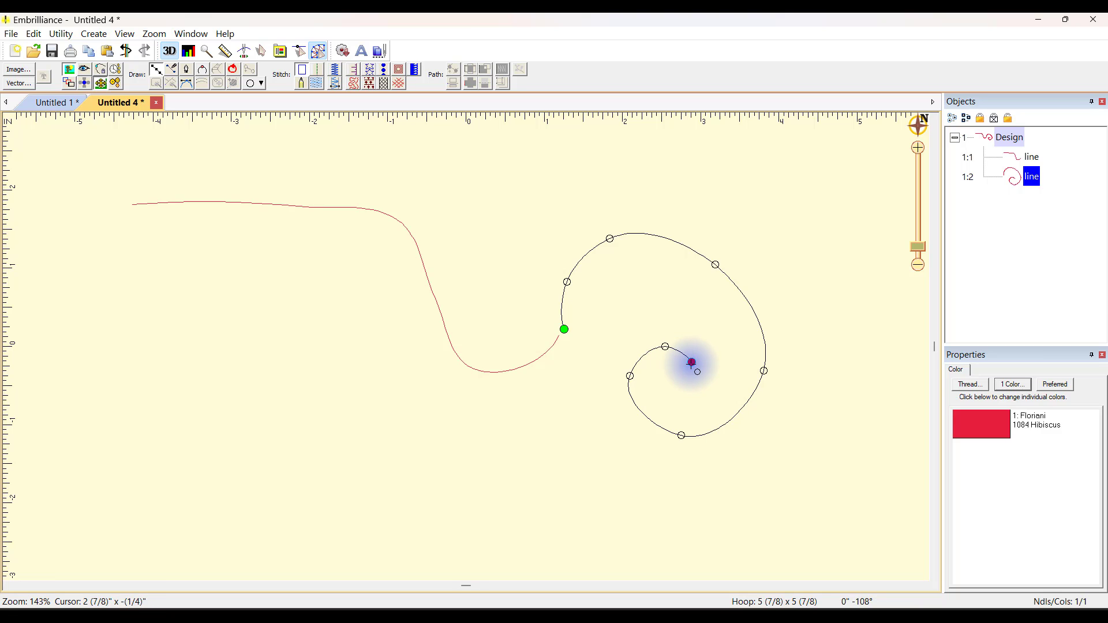
pyautogui.press('Return')
pyautogui.click(819, 259)
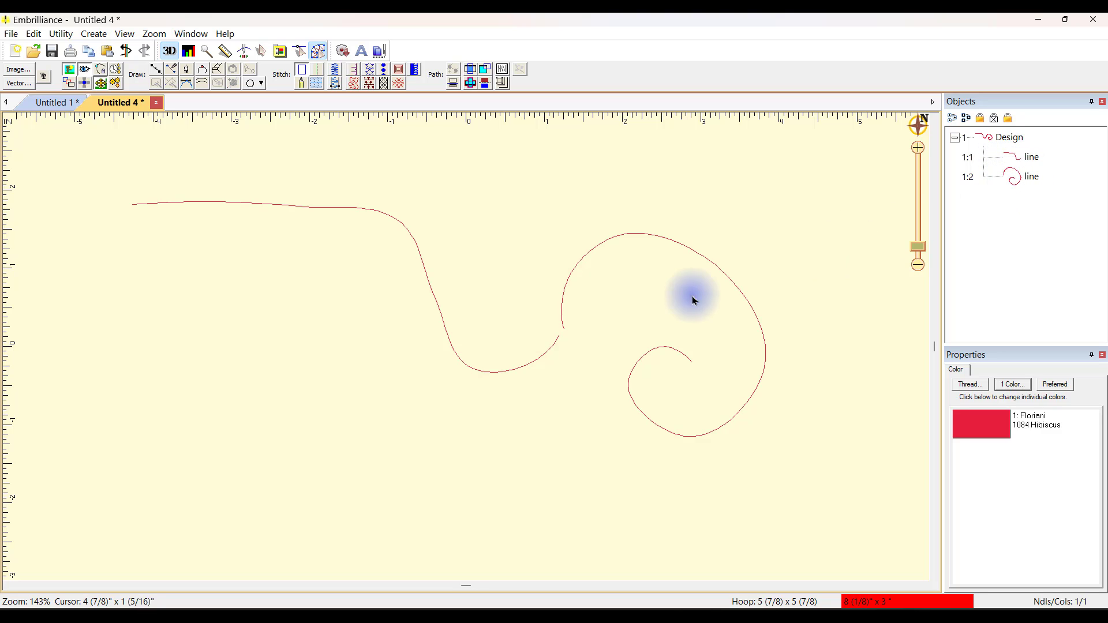
# Move the spiral line so its start point meets the end of the first line.
pyautogui.click(1010, 178)
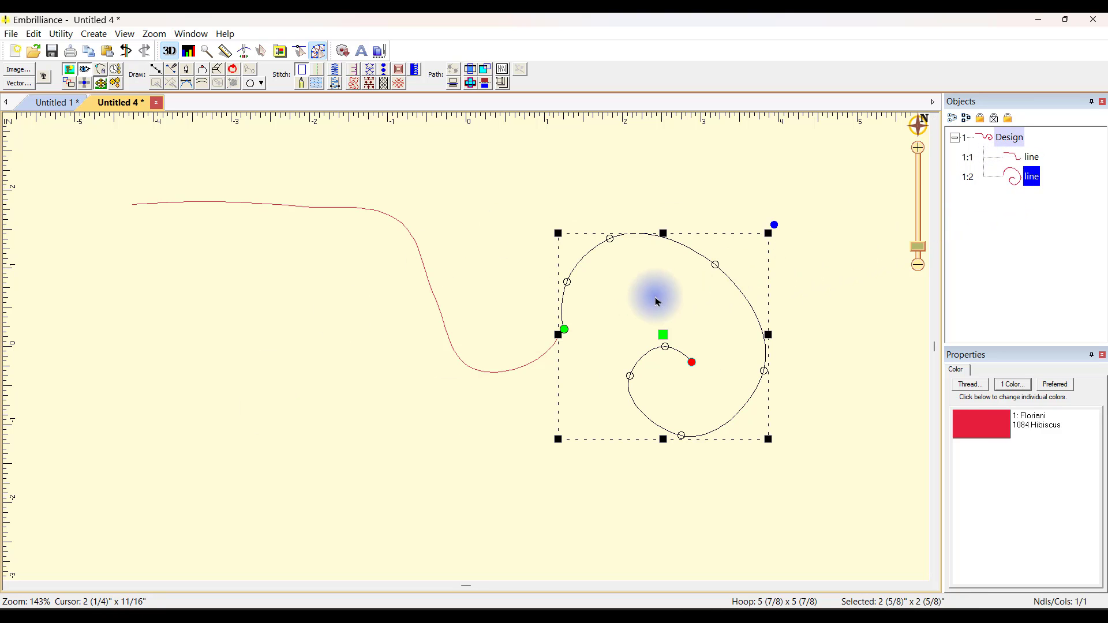
pyautogui.moveTo(663, 333); pyautogui.dragTo(658, 343)
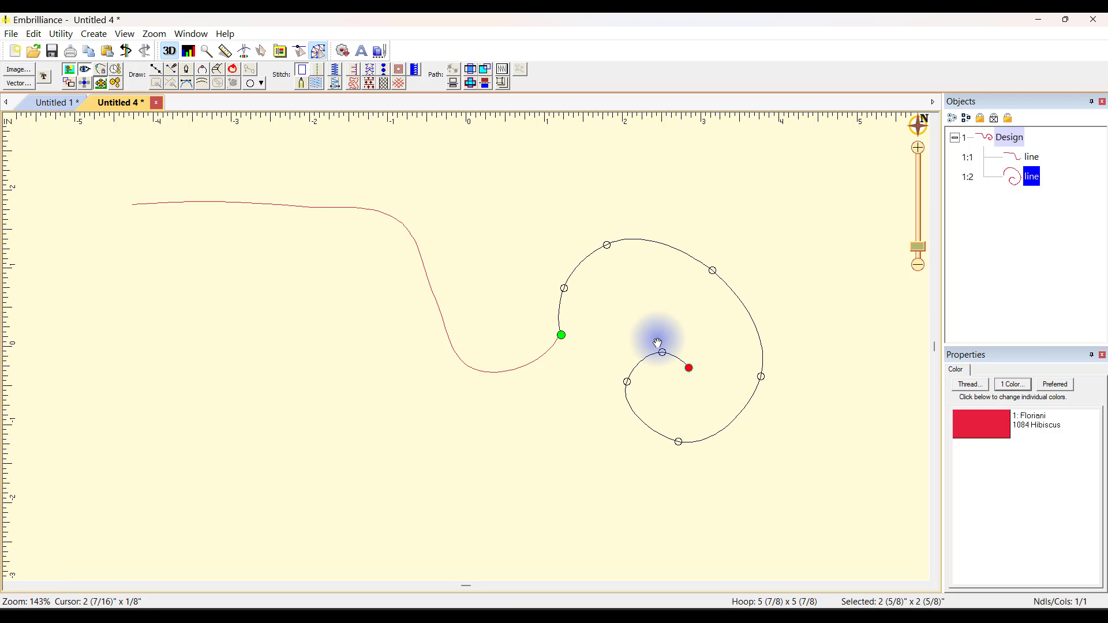
pyautogui.click(802, 204)
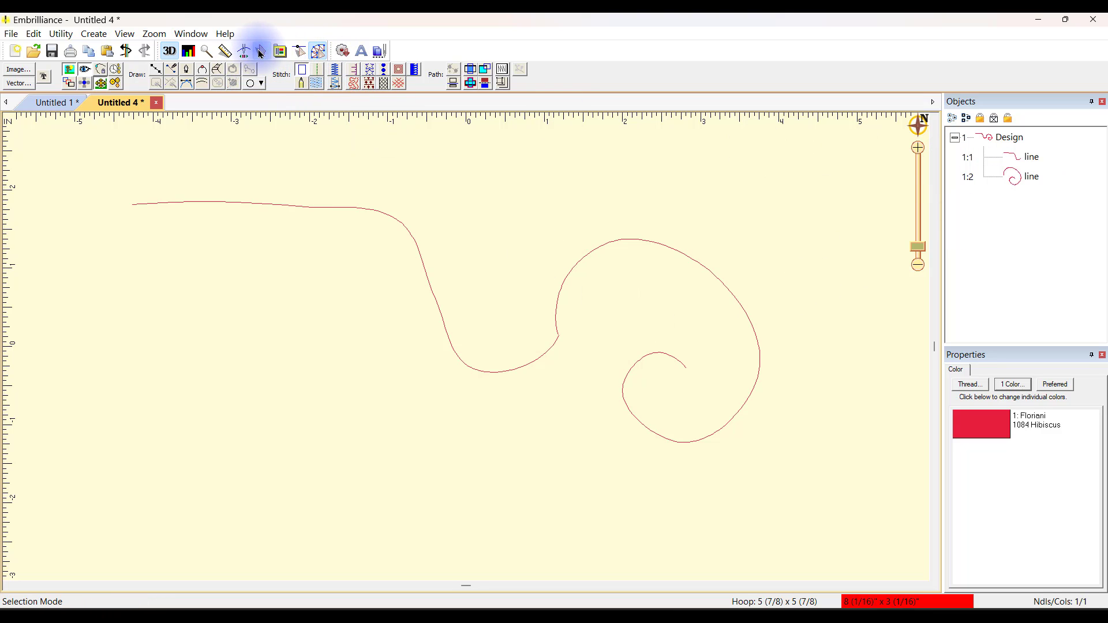
# Connect the outlines of the S-shaped line and the spiral line into one continuous line.
pyautogui.click(206, 51)
pyautogui.moveTo(531, 301); pyautogui.dragTo(583, 370)
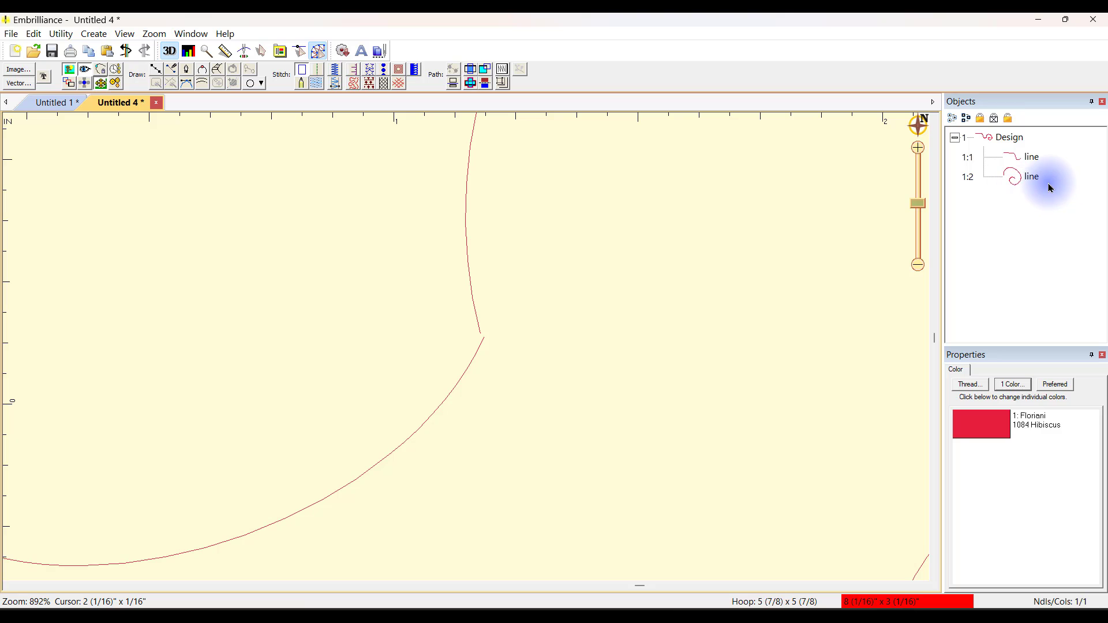
pyautogui.click(1031, 176)
pyautogui.keyDown('shift'); pyautogui.click(1031, 156); pyautogui.keyUp('shift')
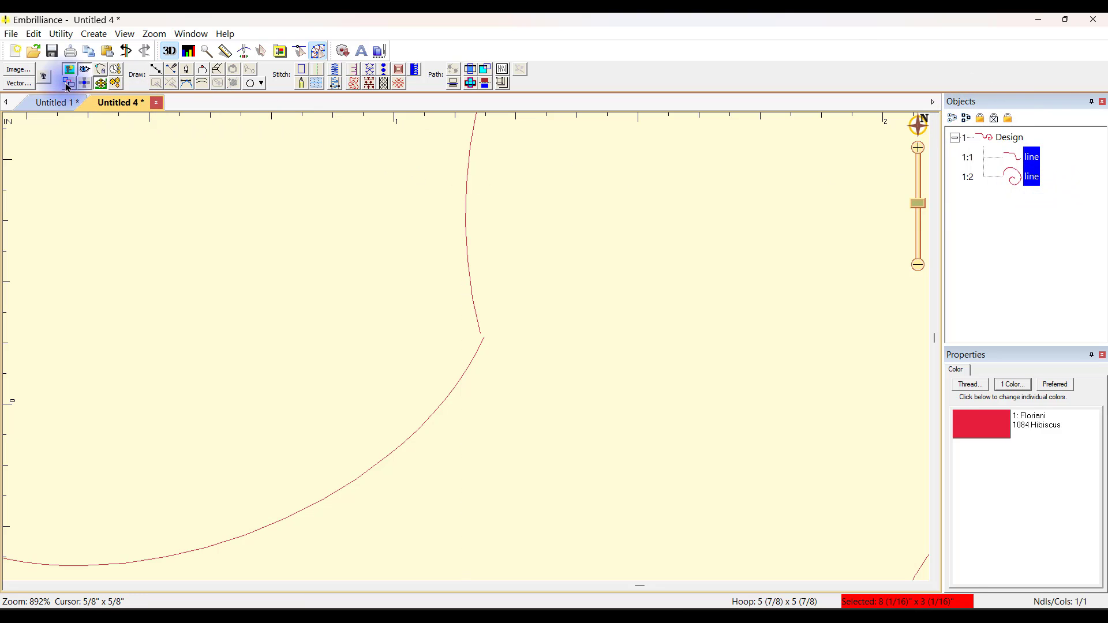
pyautogui.click(92, 34)
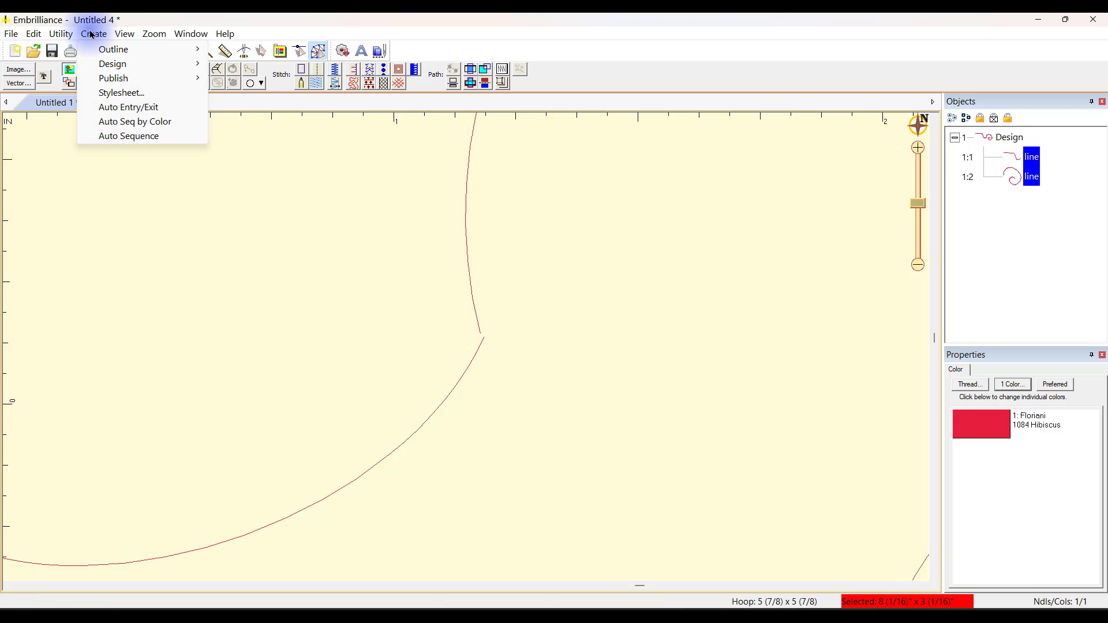
pyautogui.moveTo(130, 53)
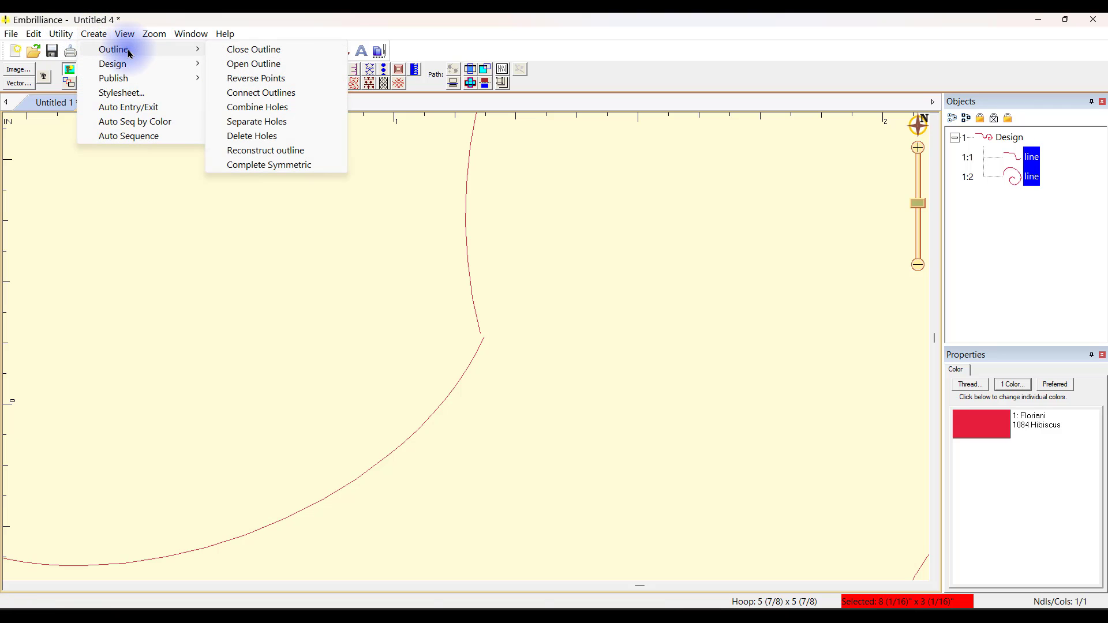
pyautogui.click(309, 99)
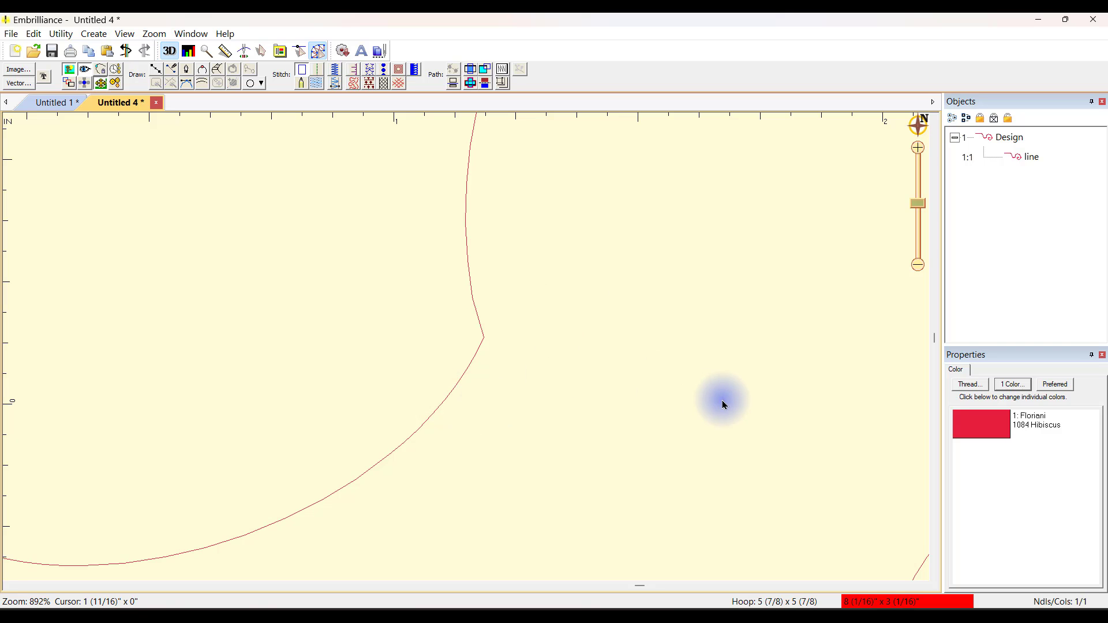
# In the Untitled 1 design, delete the stray curved line drawn across the umbrella image.
pyautogui.click(54, 104)
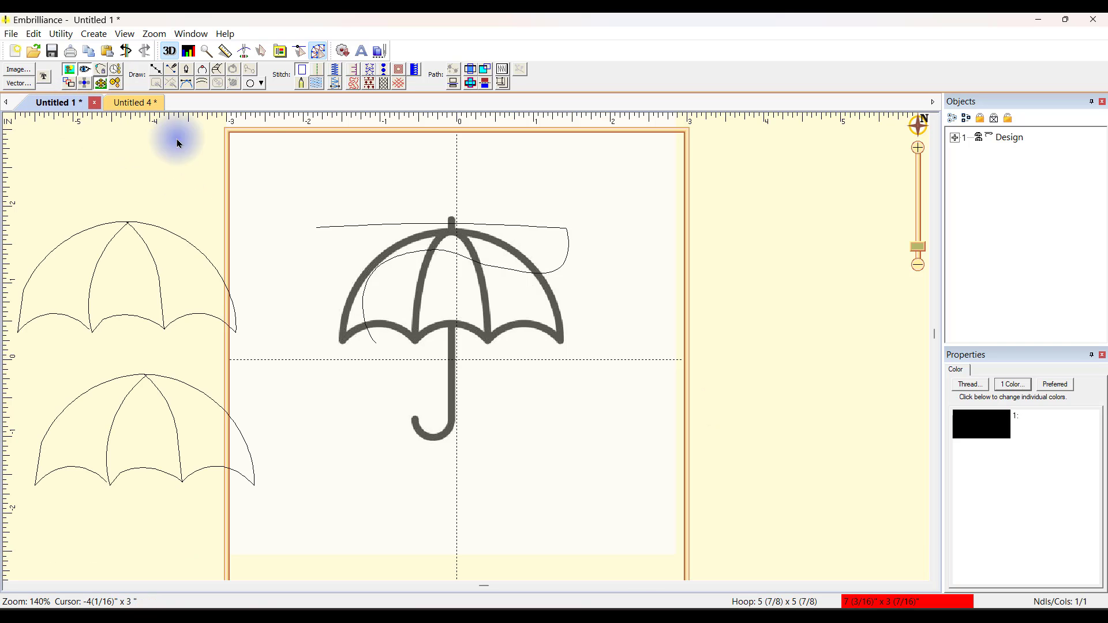
pyautogui.click(527, 232)
pyautogui.press('Delete')
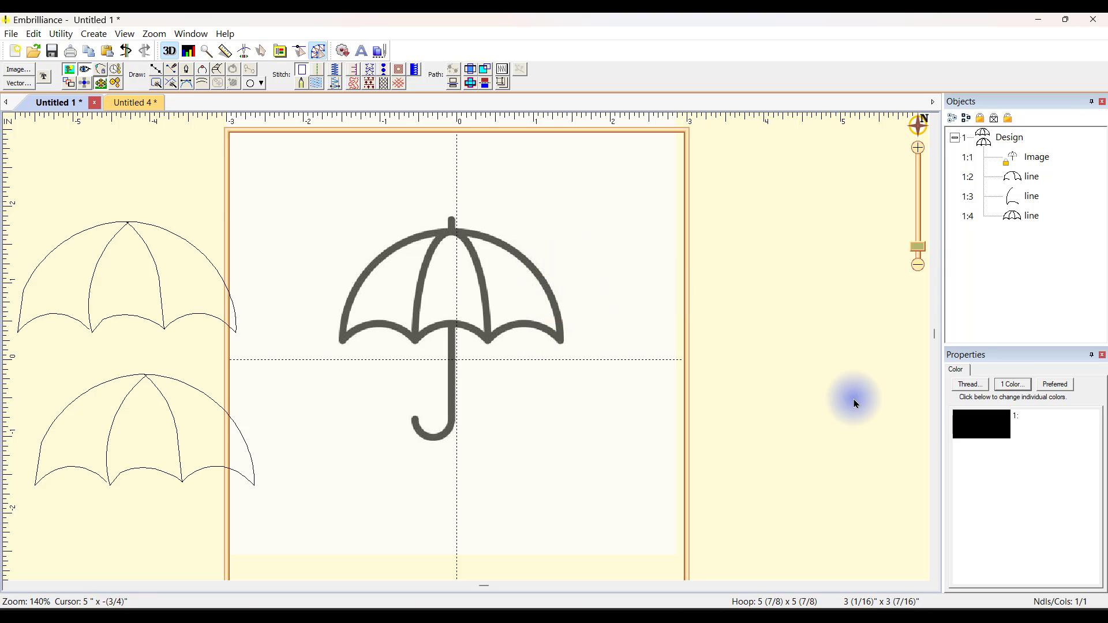
pyautogui.click(153, 325)
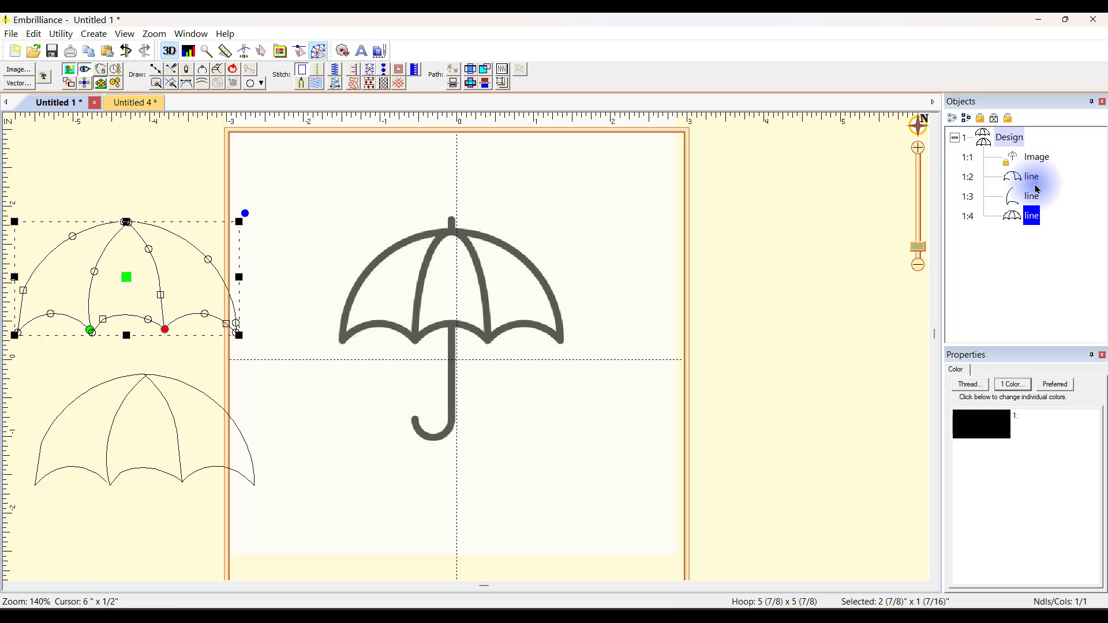
pyautogui.click(1070, 272)
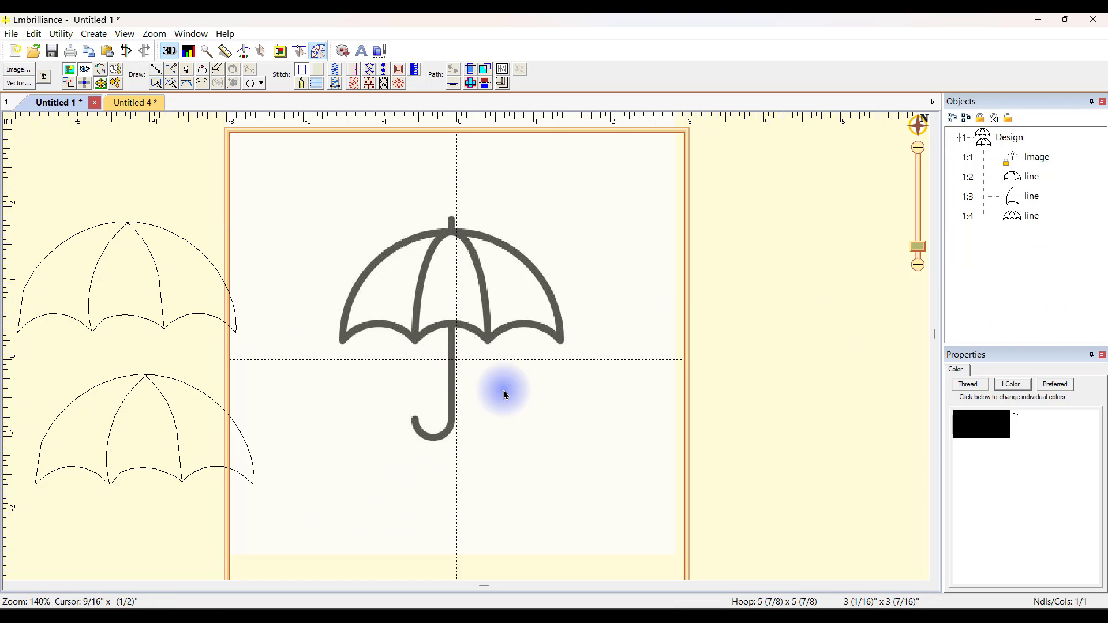
# Draw with points from the left rib's base around the umbrella's left scallop, outer canopy and right scallop to the right rib's base.
pyautogui.click(156, 75)
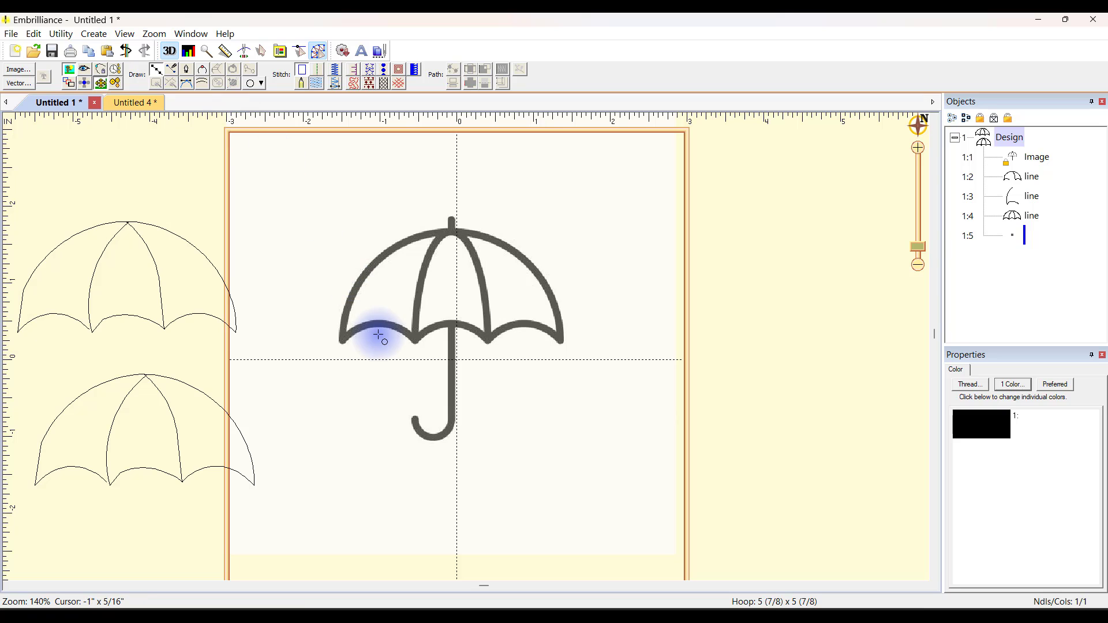
pyautogui.click(416, 340)
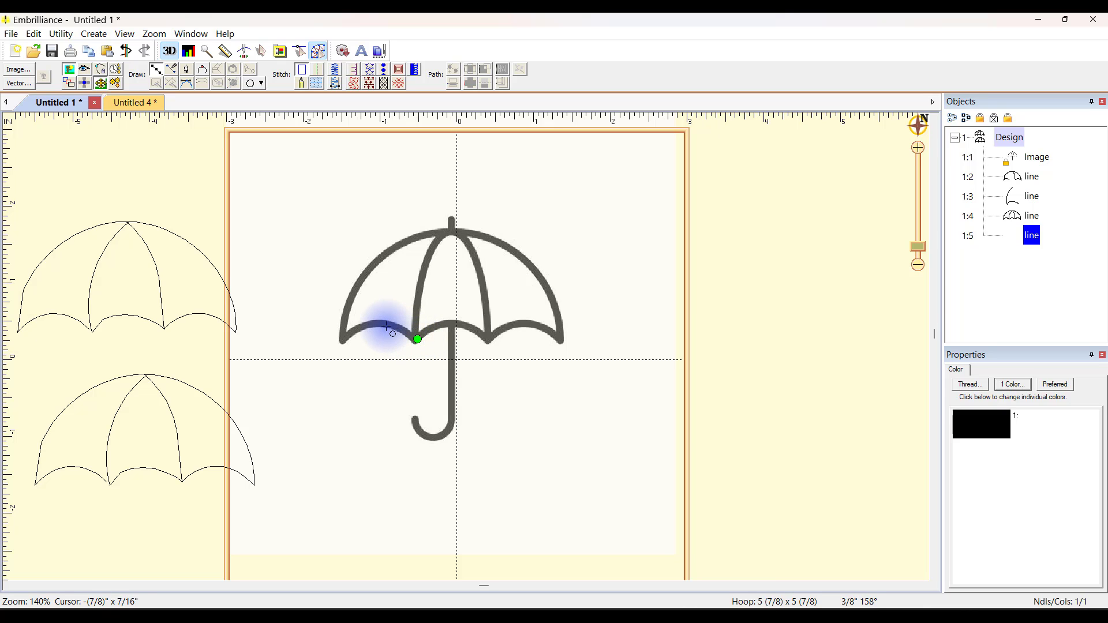
pyautogui.click(341, 341)
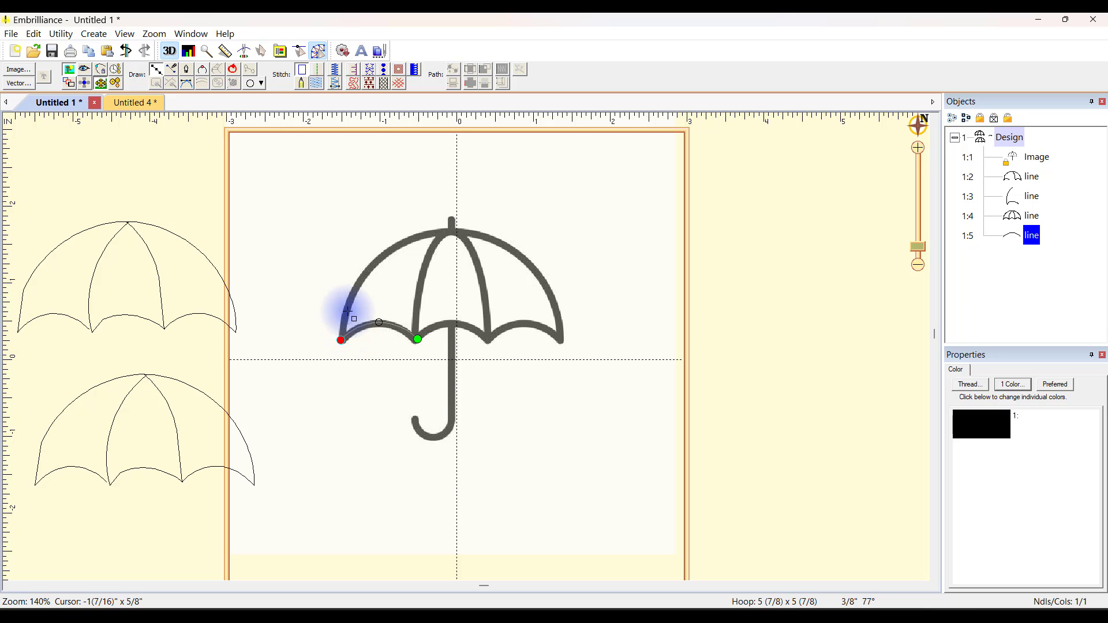
pyautogui.click(376, 263)
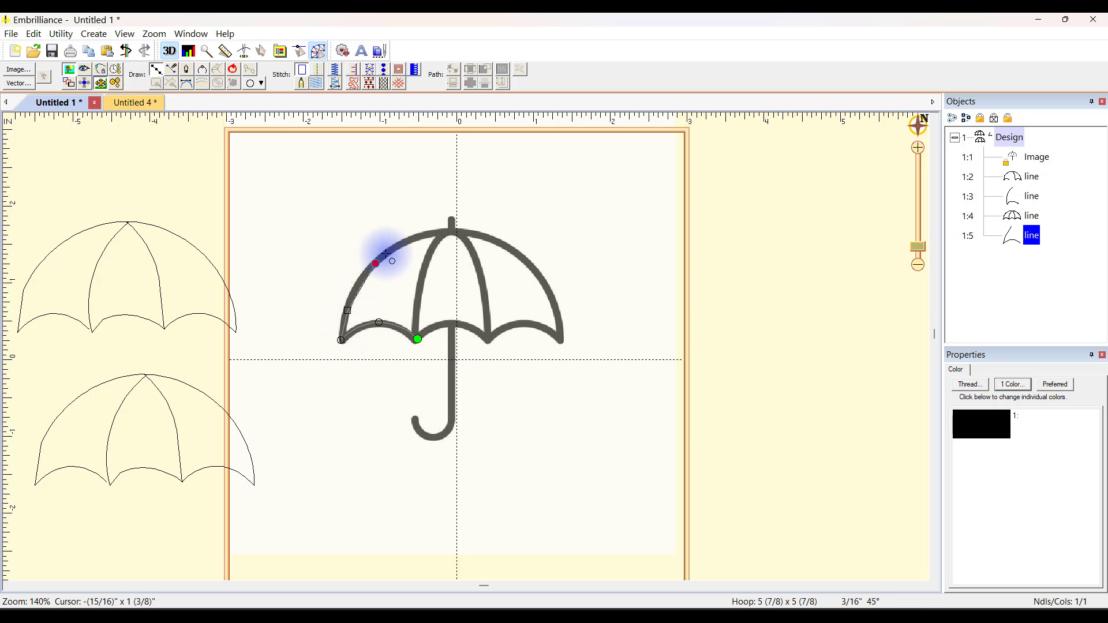
pyautogui.click(386, 253)
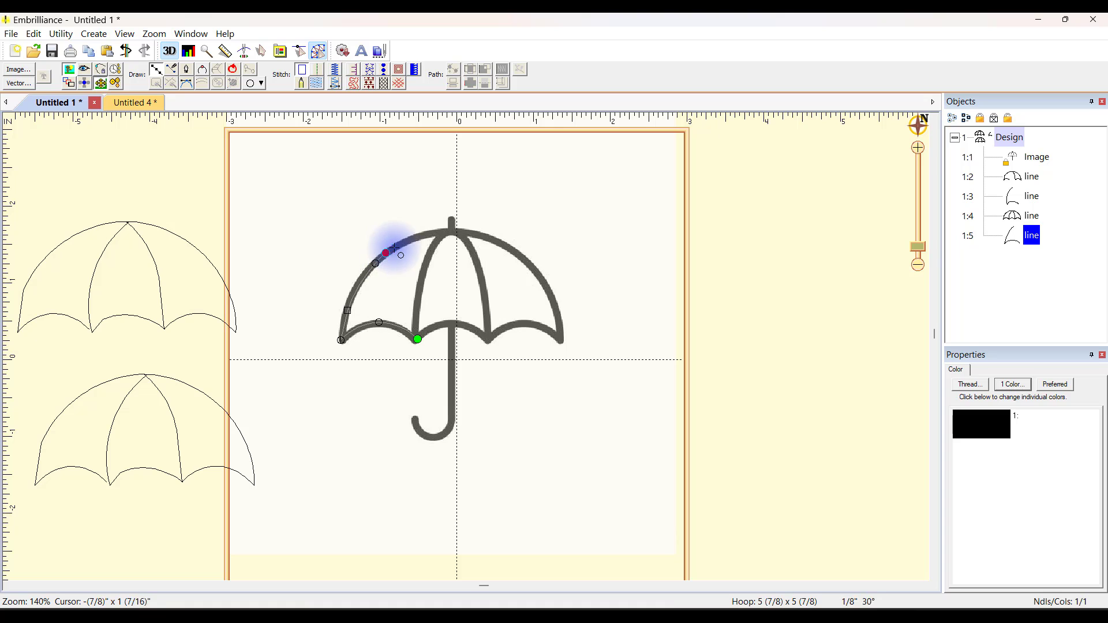
pyautogui.click(453, 230)
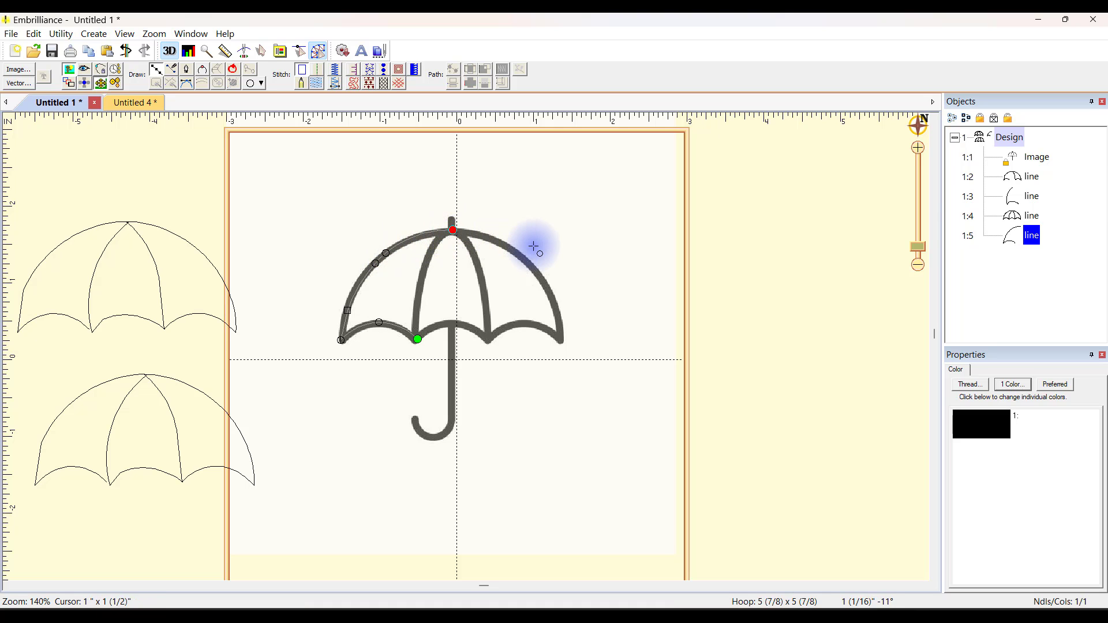
pyautogui.click(546, 288)
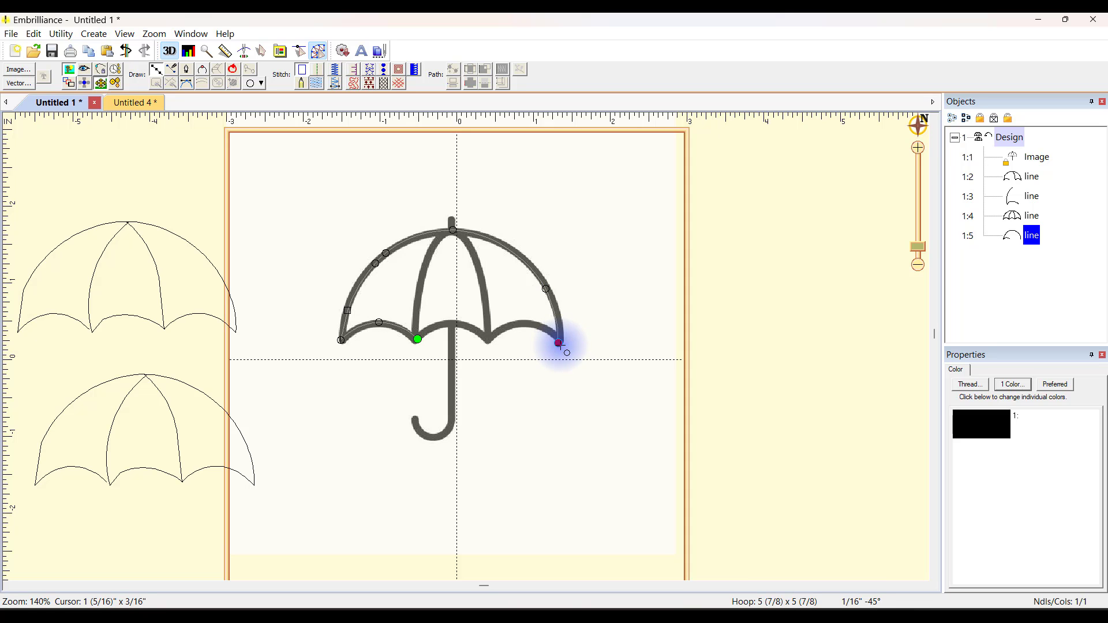
pyautogui.click(515, 326)
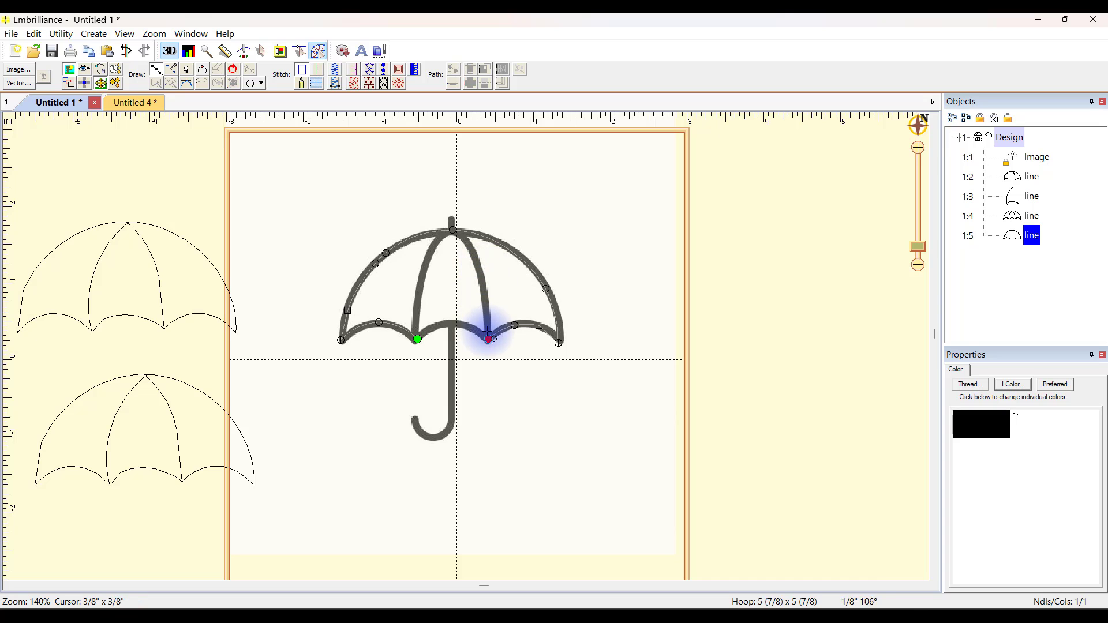
# Continue the line up the right rib to the canopy's peak and down the left rib, ending it near the start point.
pyautogui.click(486, 322)
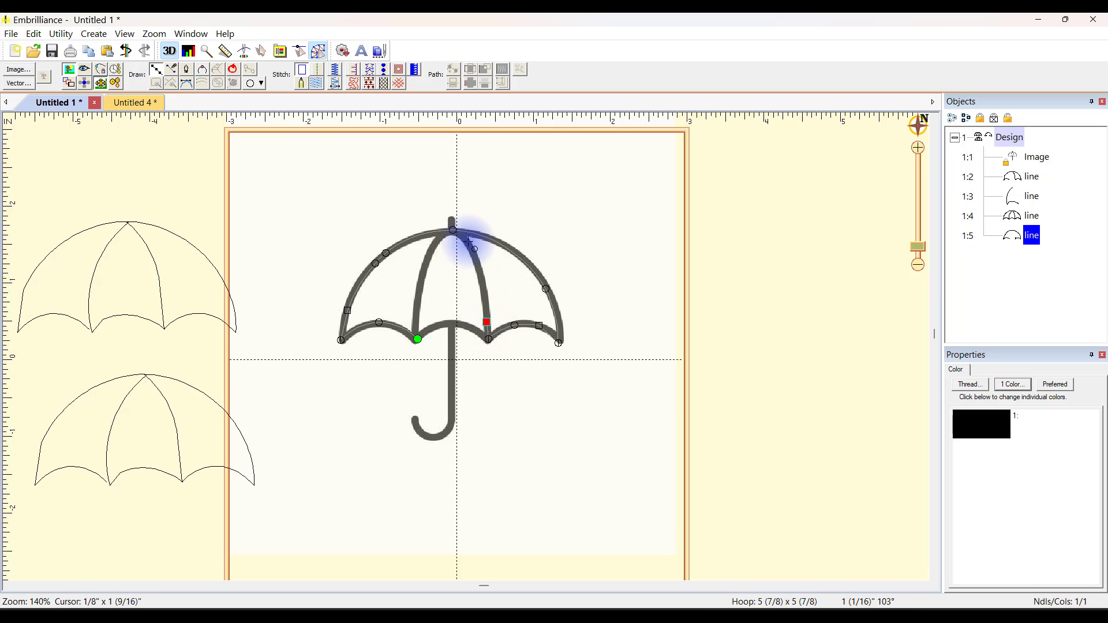
pyautogui.click(468, 242)
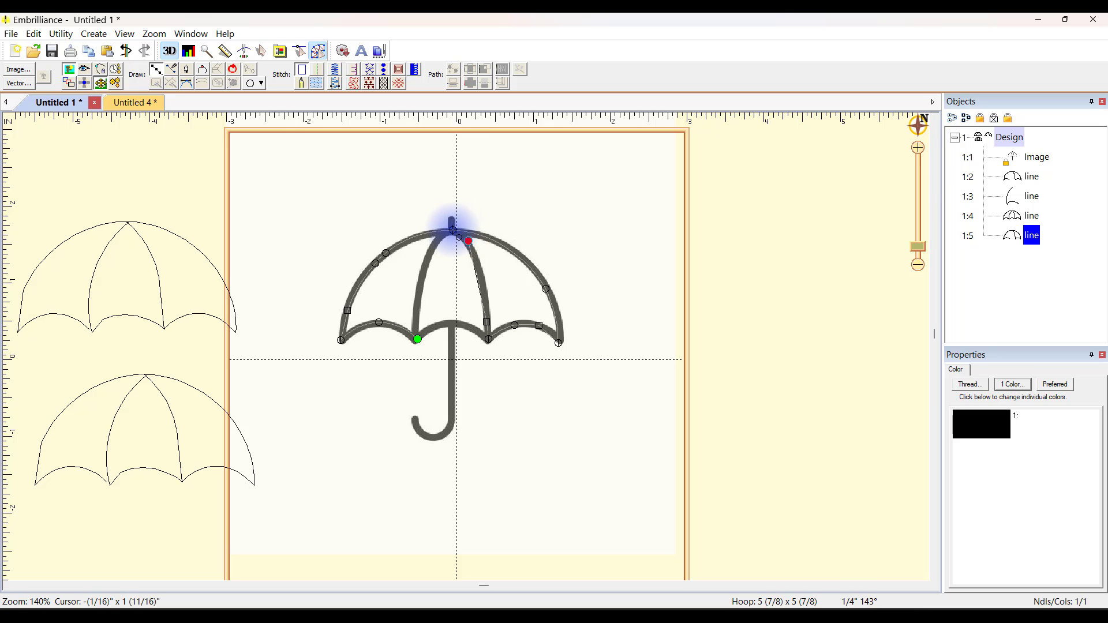
pyautogui.click(437, 240)
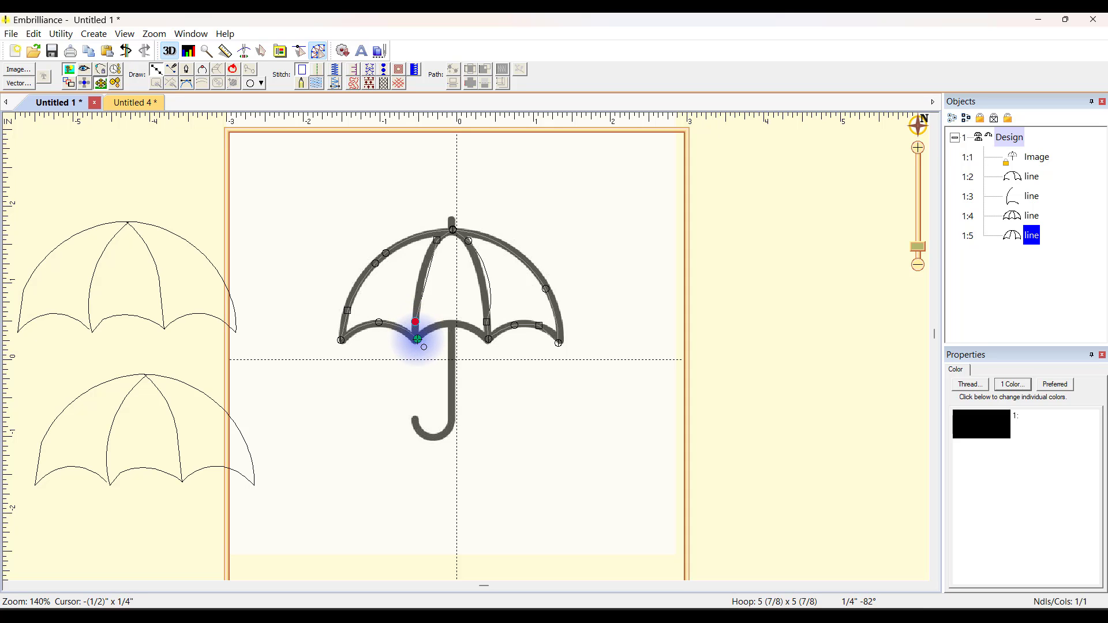
pyautogui.press('Return')
# Adjust the end point of the left rib so it reaches the line's start point and follows the image.
pyautogui.click(418, 342)
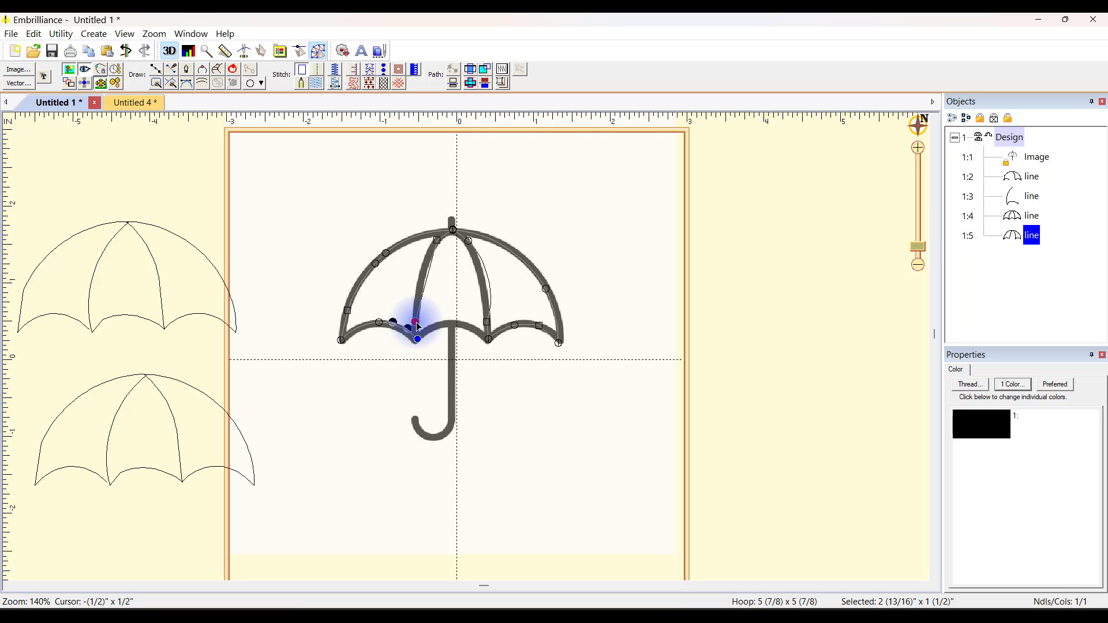
pyautogui.moveTo(419, 327); pyautogui.dragTo(411, 306)
pyautogui.click(430, 268)
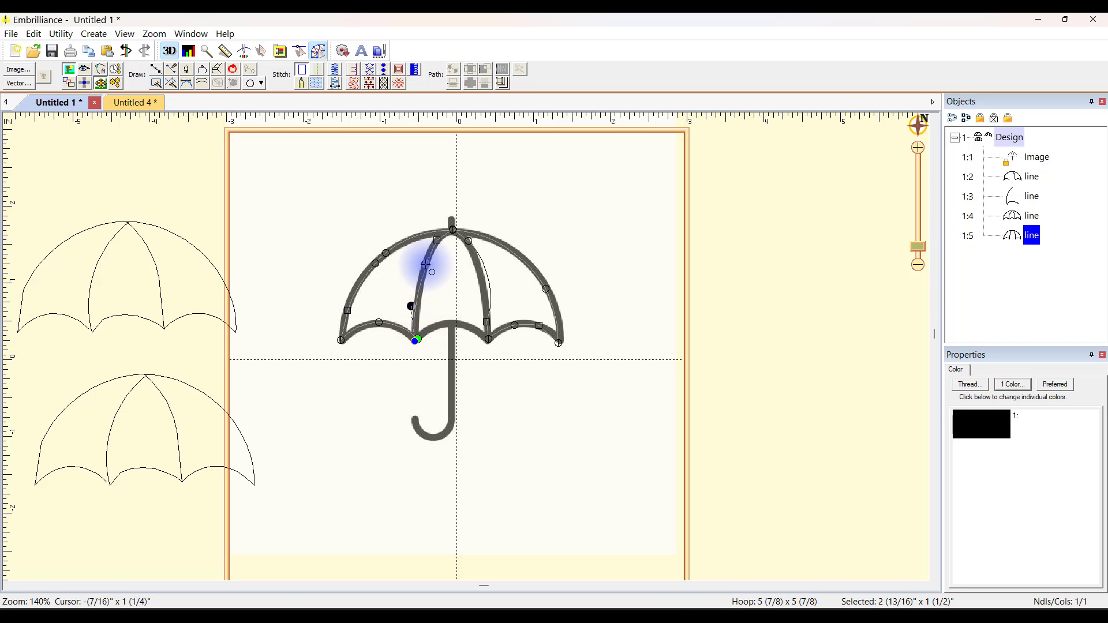
pyautogui.rightClick(427, 354)
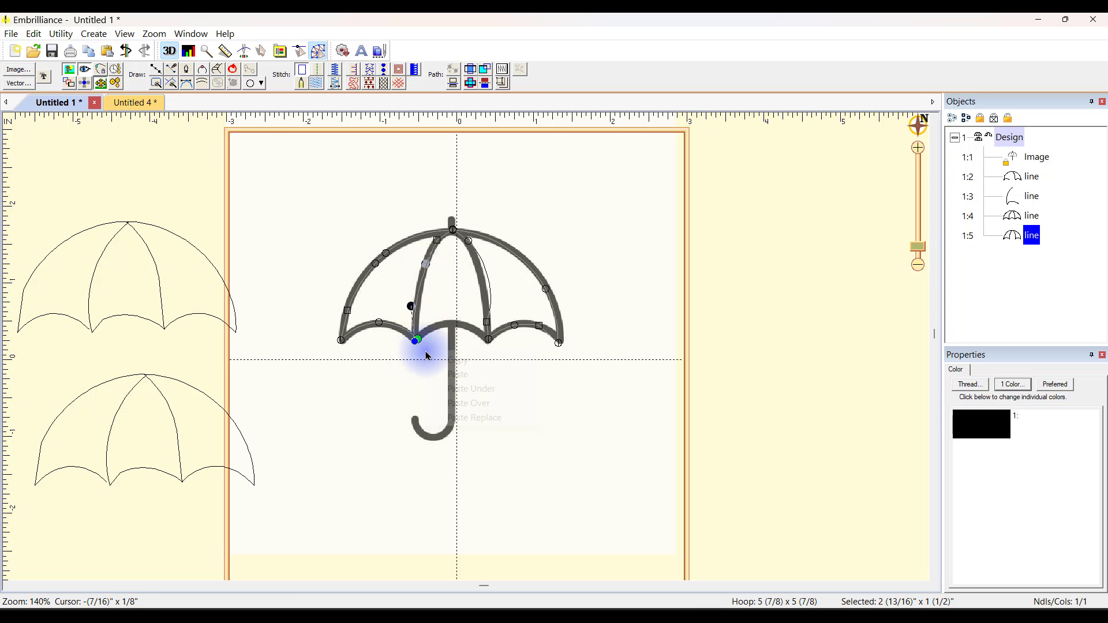
pyautogui.rightClick(641, 302)
pyautogui.click(630, 252)
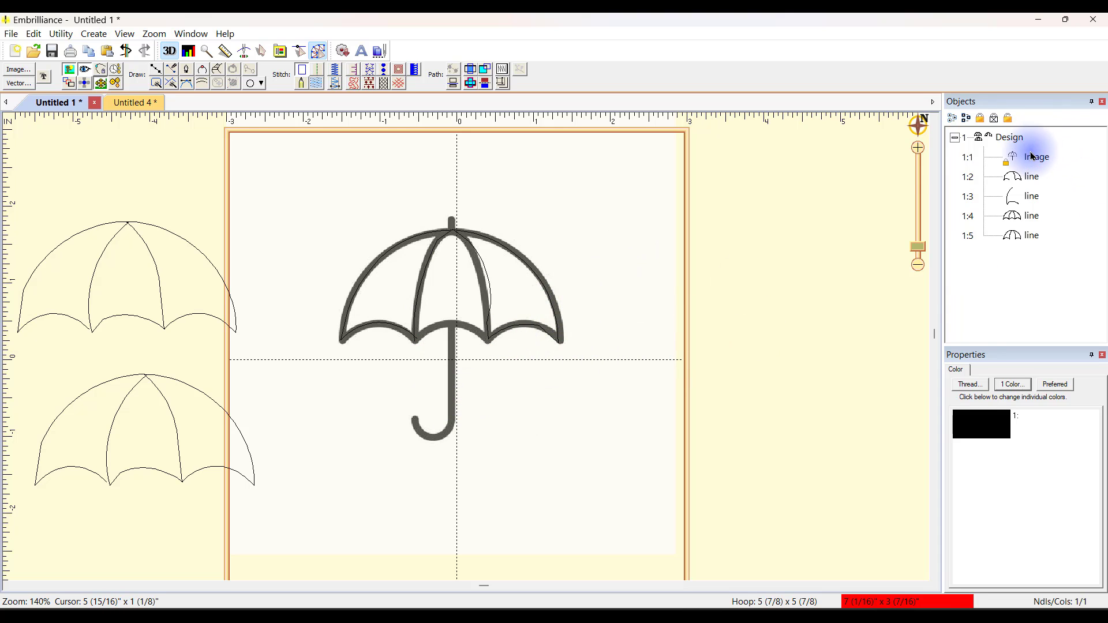
# Check the tracing without the background image, and draw a separate curved line along the middle scallop between the two ribs' bases.
pyautogui.click(69, 70)
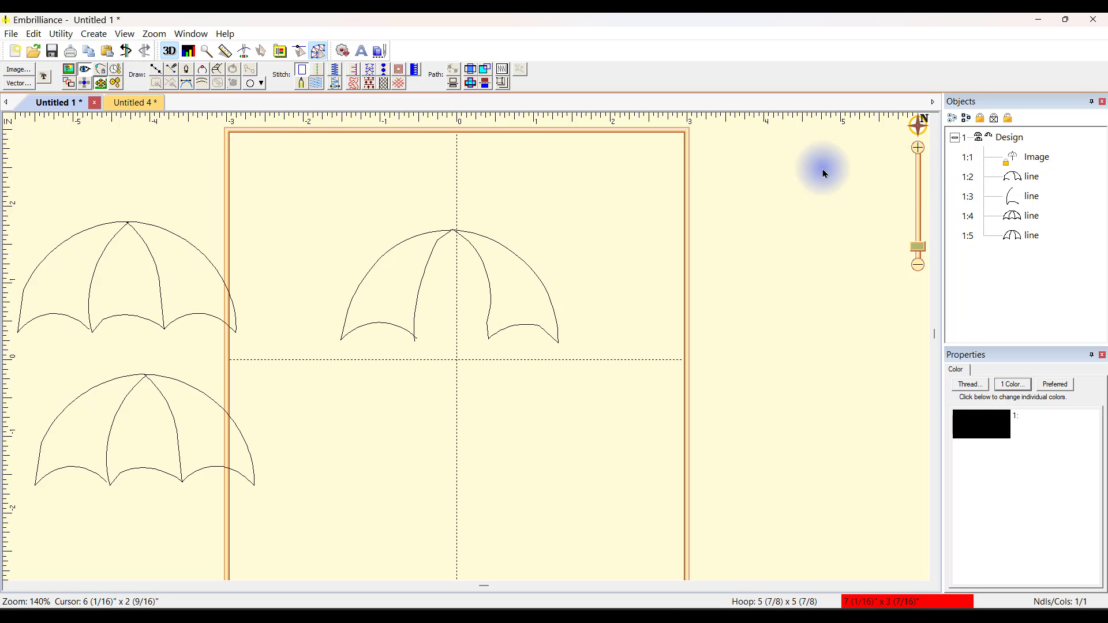
pyautogui.click(70, 70)
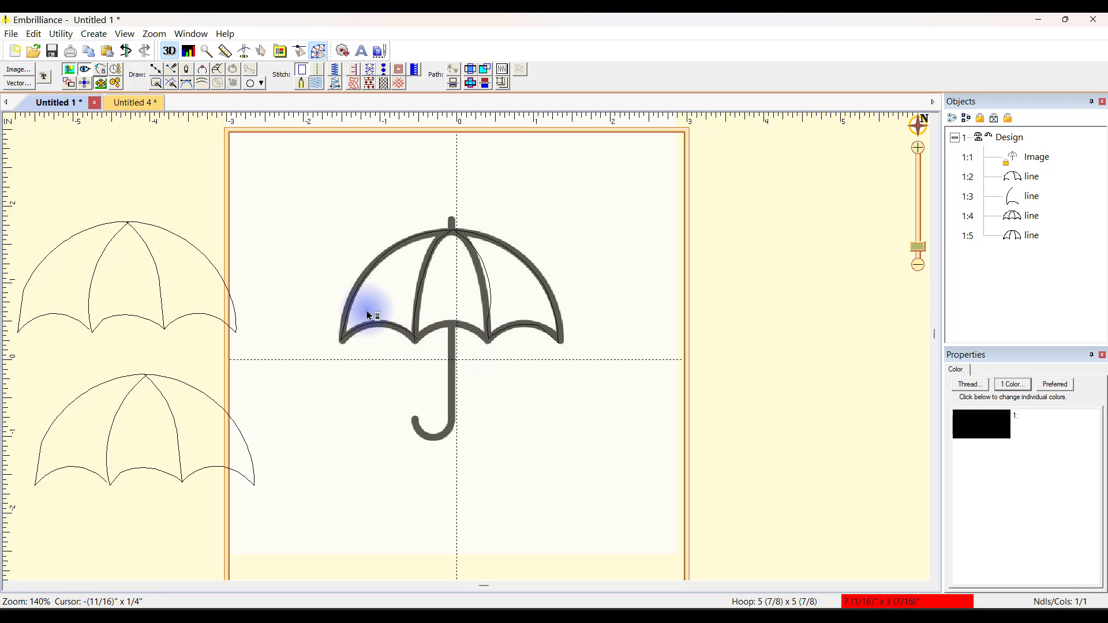
pyautogui.click(157, 70)
pyautogui.click(482, 344)
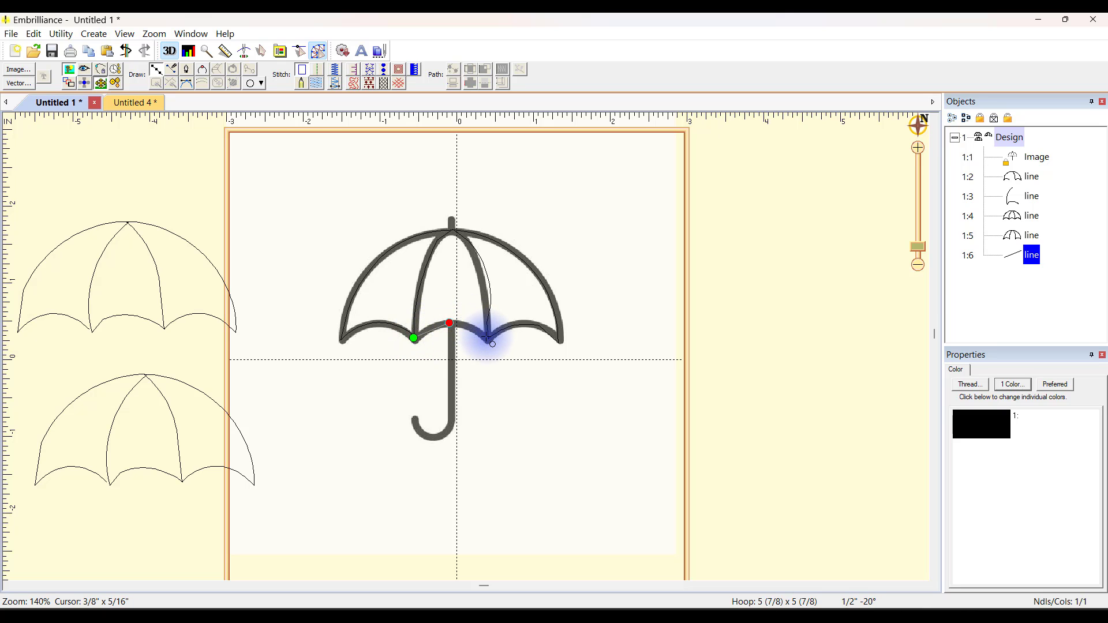
pyautogui.press('Return')
pyautogui.click(574, 408)
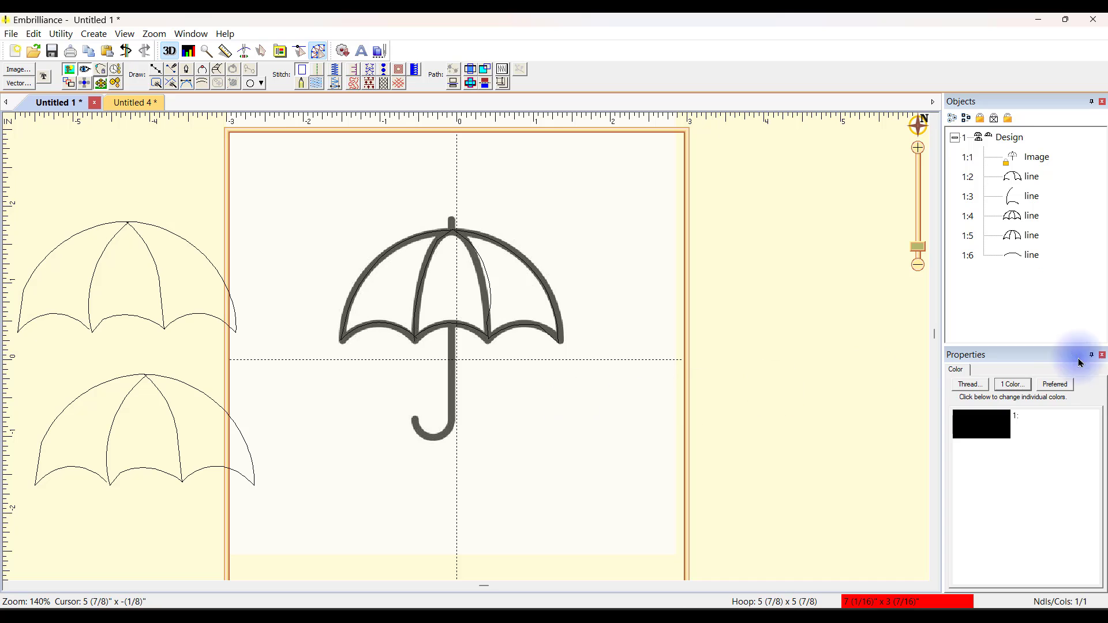
# Delete the three old lines that form the two spare umbrella outlines beside the hoop.
pyautogui.click(1027, 217)
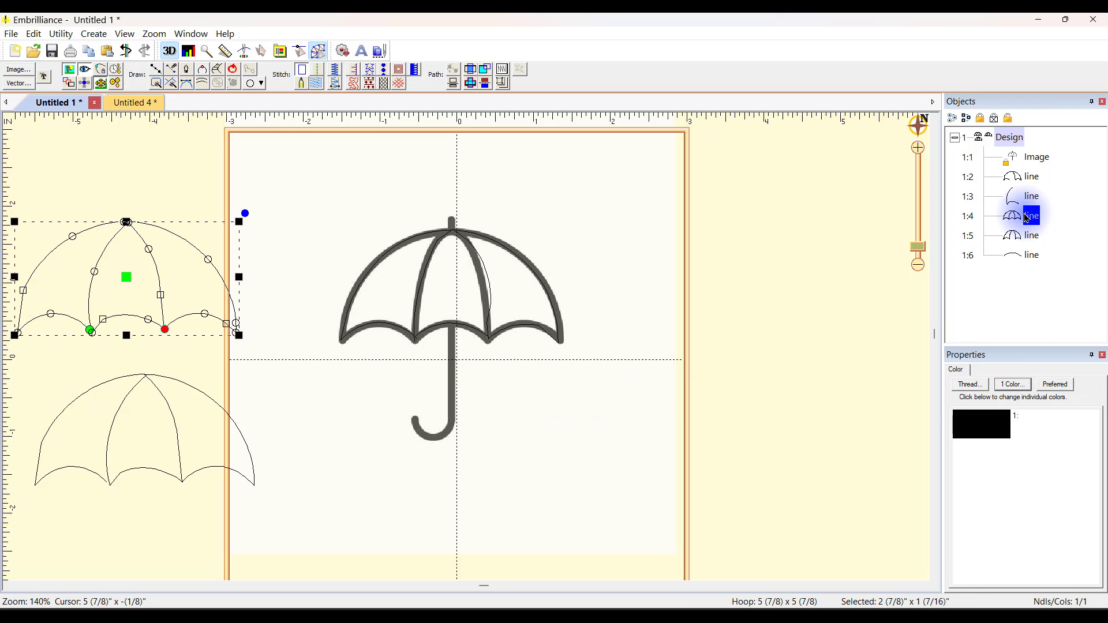
pyautogui.press('Delete')
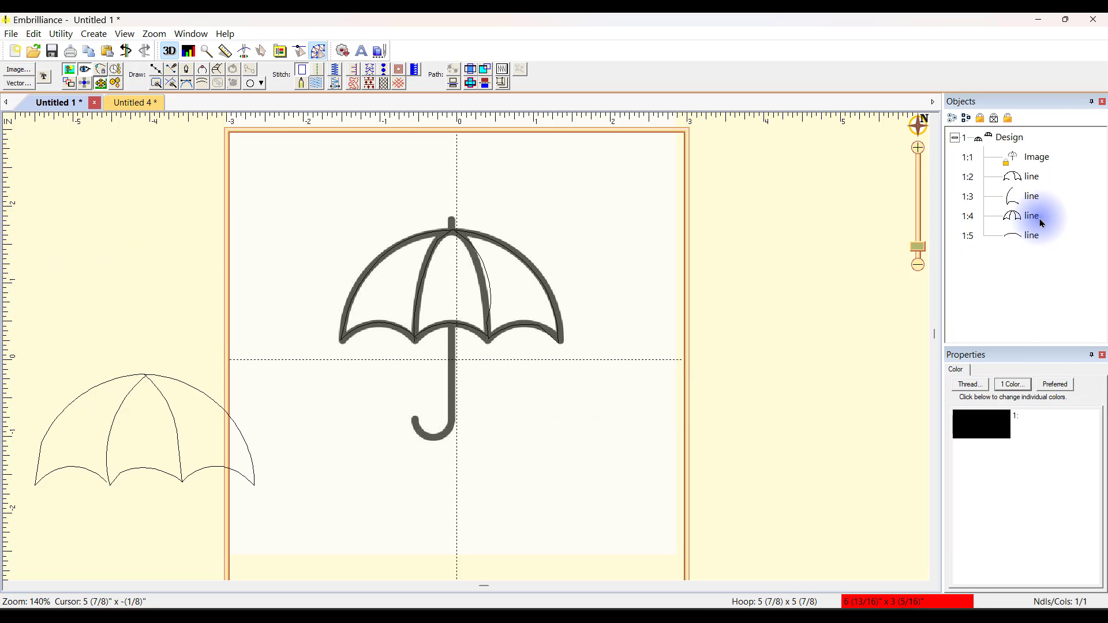
pyautogui.click(1028, 178)
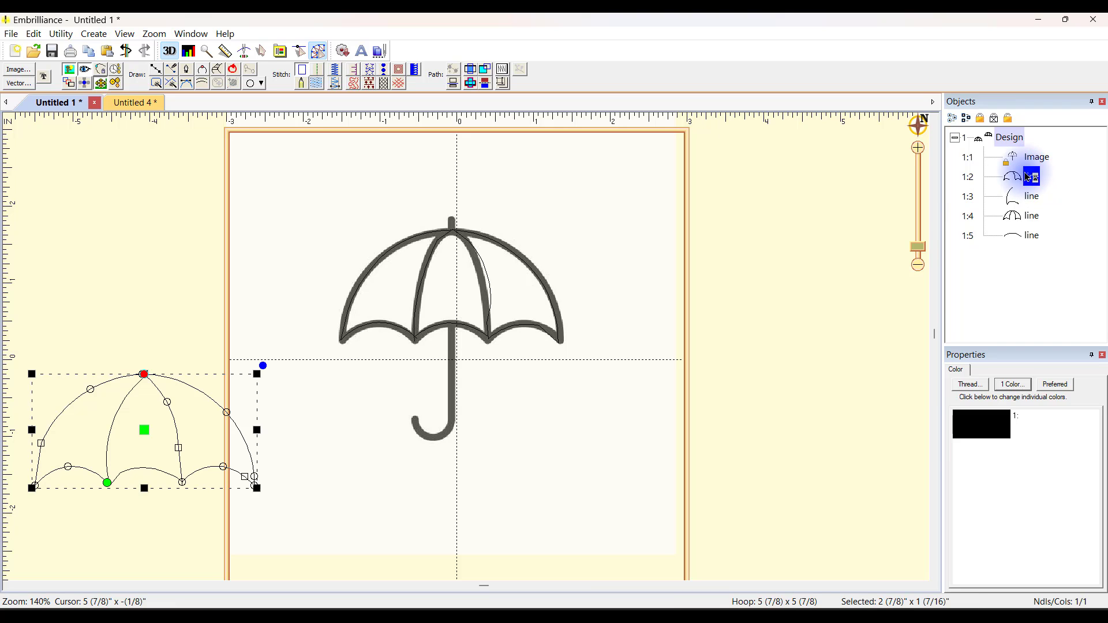
pyautogui.press('Delete')
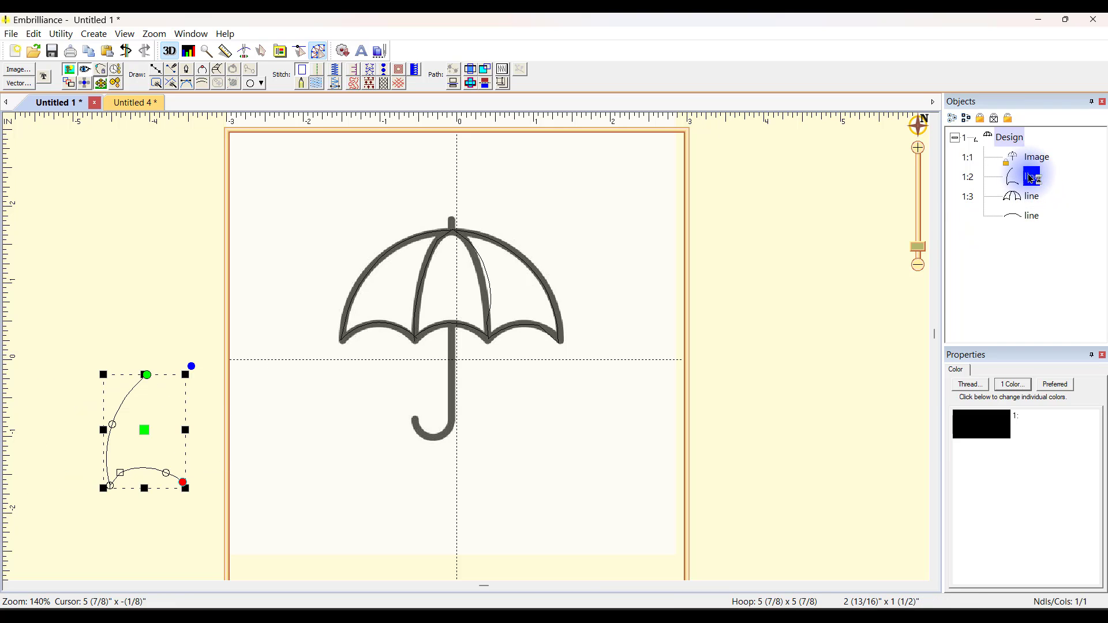
pyautogui.press('Delete')
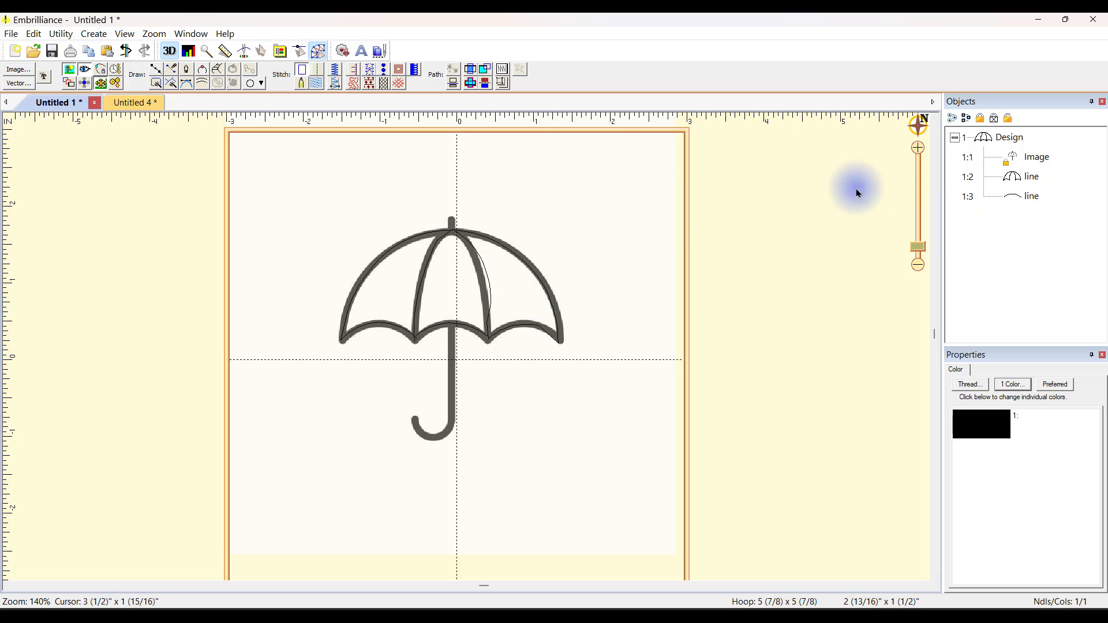
# Hide the background image and turn both umbrella lines into run stitches.
pyautogui.click(69, 72)
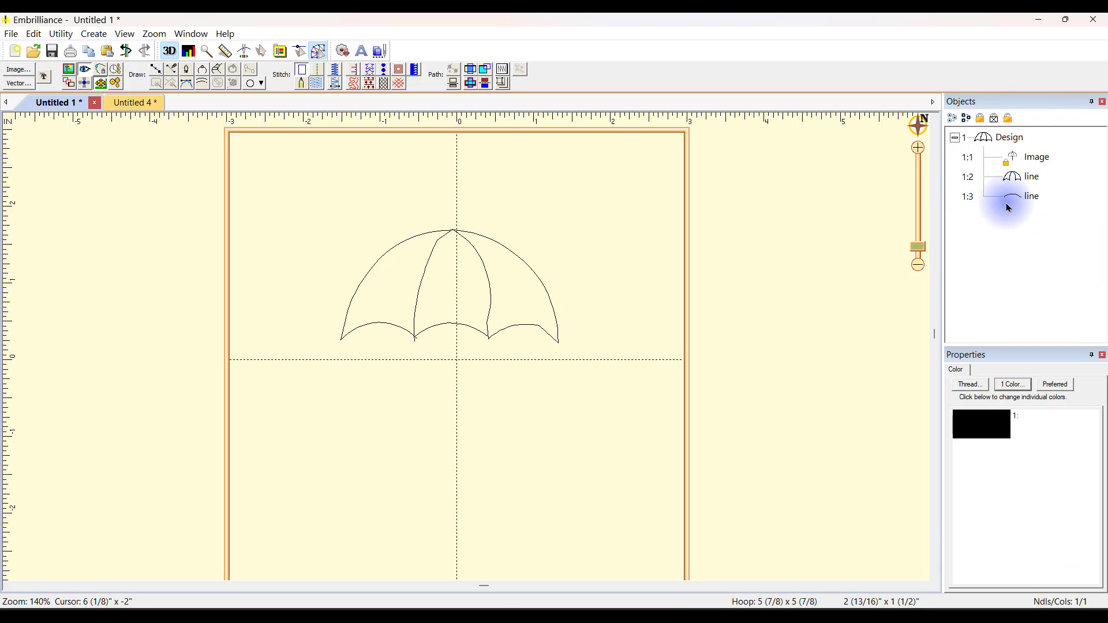
pyautogui.click(1032, 196)
pyautogui.keyDown('ctrl'); pyautogui.click(1031, 177); pyautogui.keyUp('ctrl')
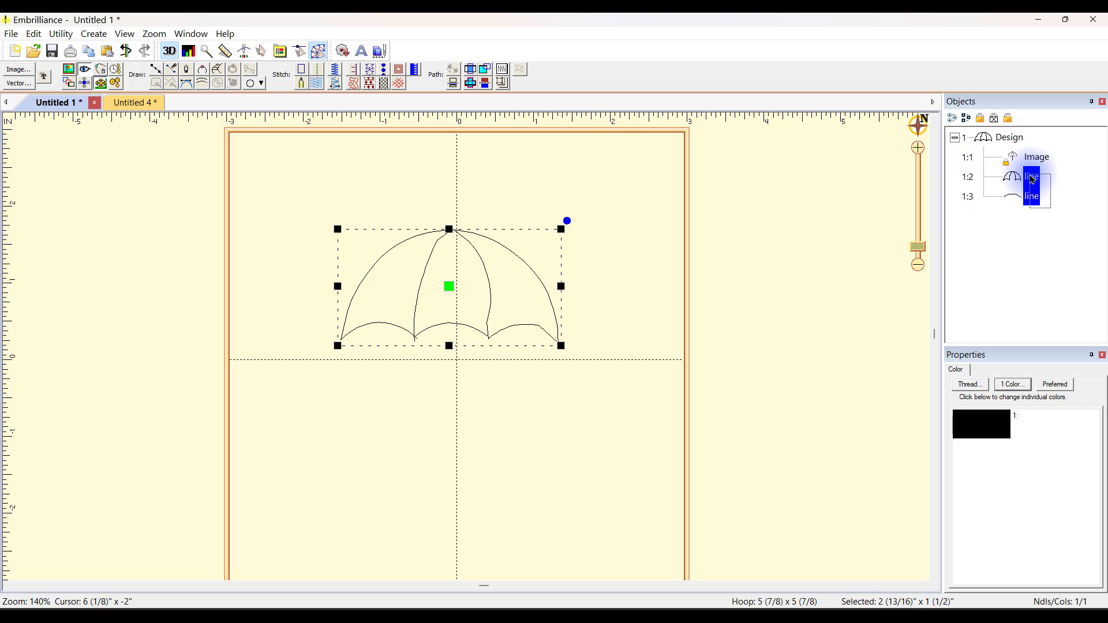
pyautogui.click(318, 74)
pyautogui.click(877, 207)
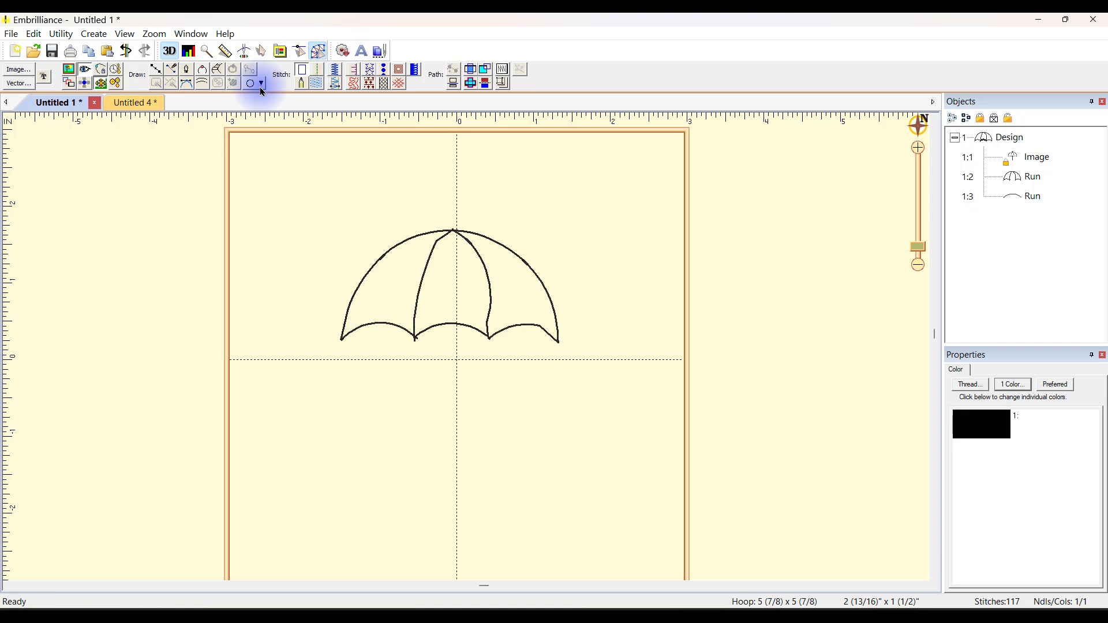
# Move the main run's start and end points so they meet at the base of the umbrella's left rib.
pyautogui.click(207, 51)
pyautogui.click(416, 344)
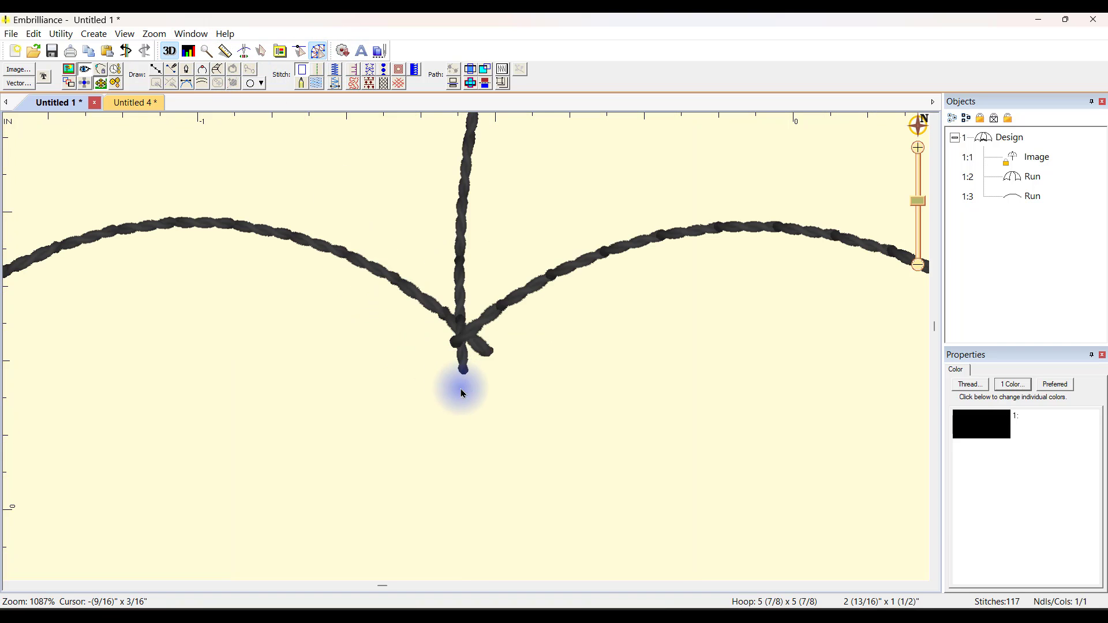
pyautogui.click(487, 350)
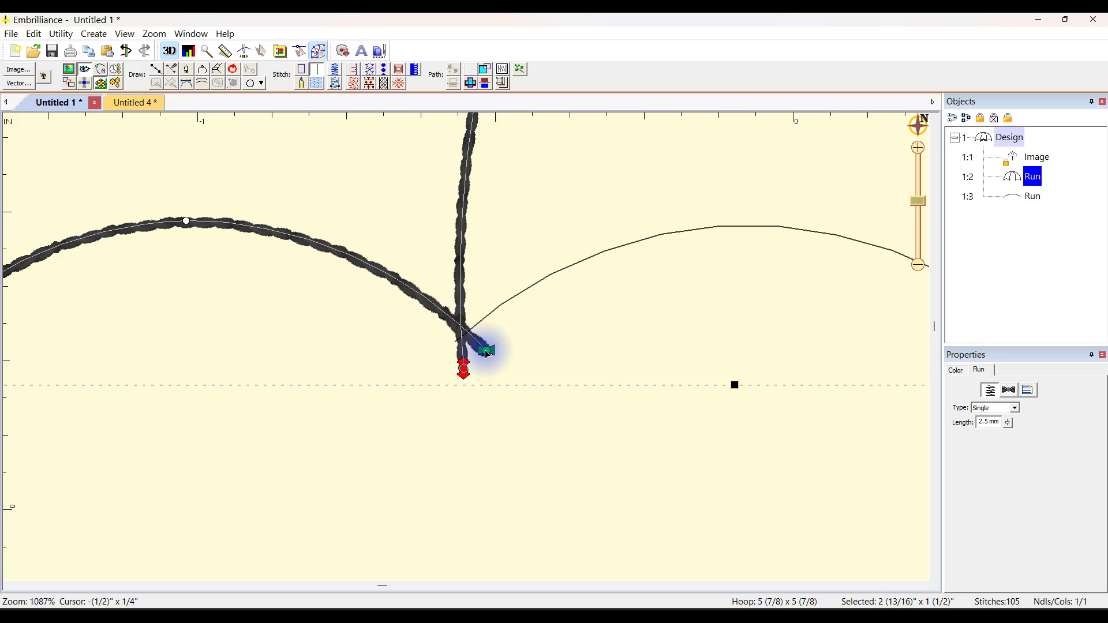
pyautogui.click(473, 347)
pyautogui.moveTo(461, 337); pyautogui.dragTo(460, 336)
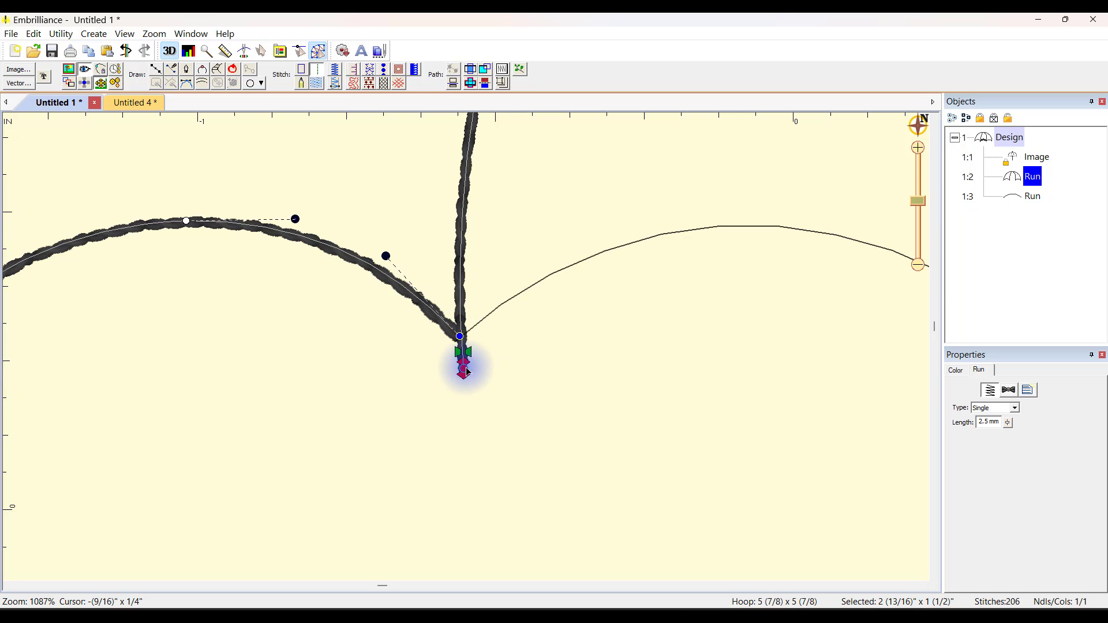
pyautogui.click(460, 362)
pyautogui.click(460, 338)
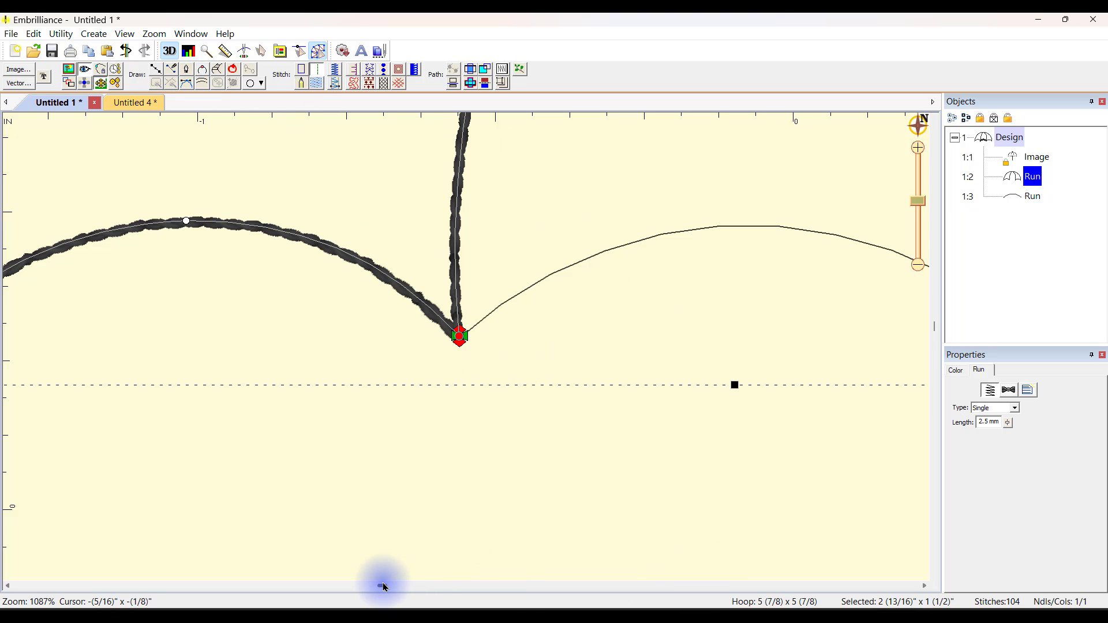
# Extend the middle scallop's end point to the base of the right rib and regenerate its stitches.
pyautogui.moveTo(383, 585); pyautogui.dragTo(469, 586)
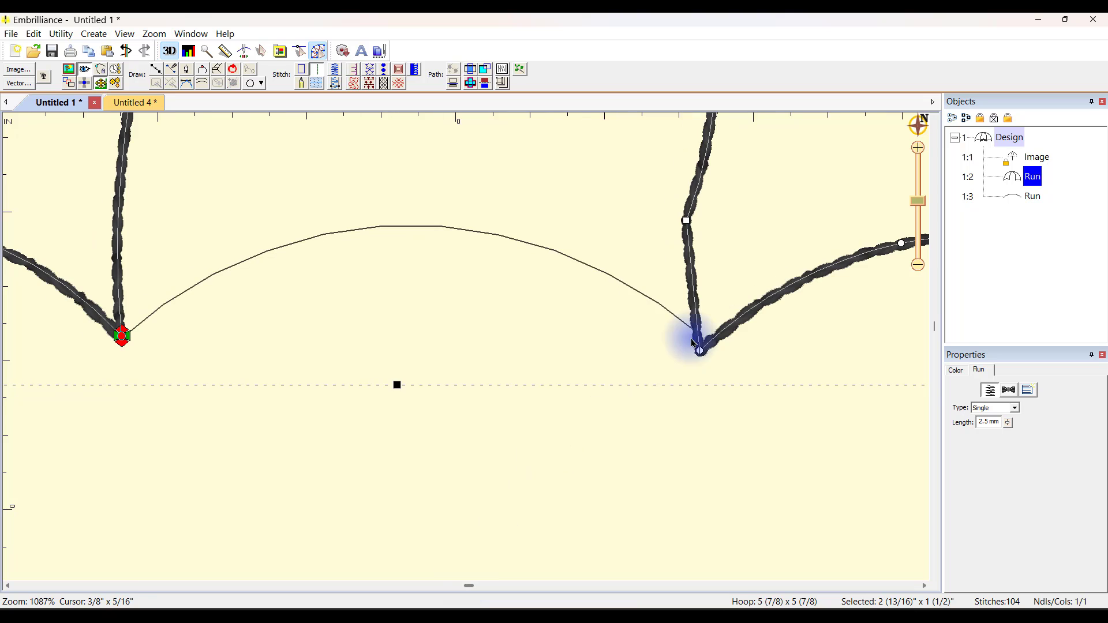
pyautogui.click(680, 323)
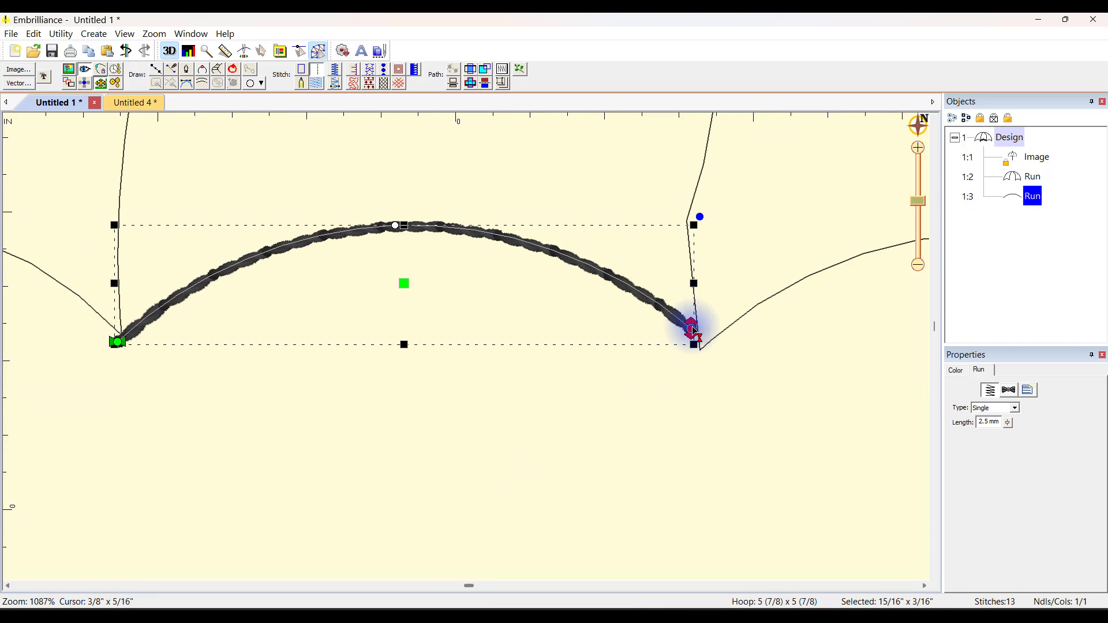
pyautogui.click(695, 337)
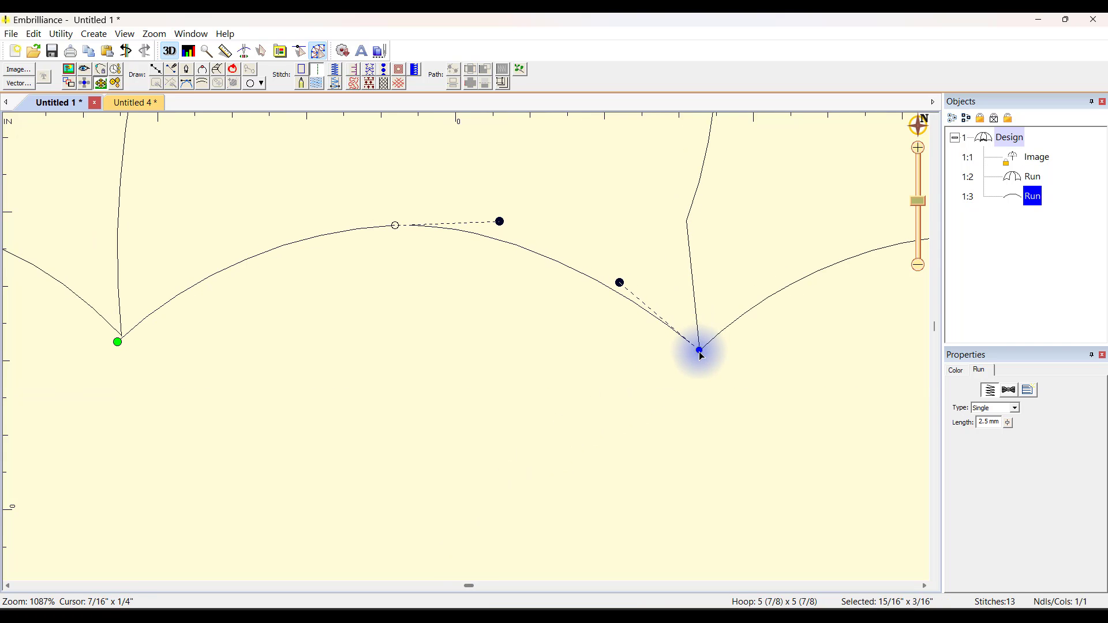
pyautogui.moveTo(701, 356); pyautogui.dragTo(698, 354)
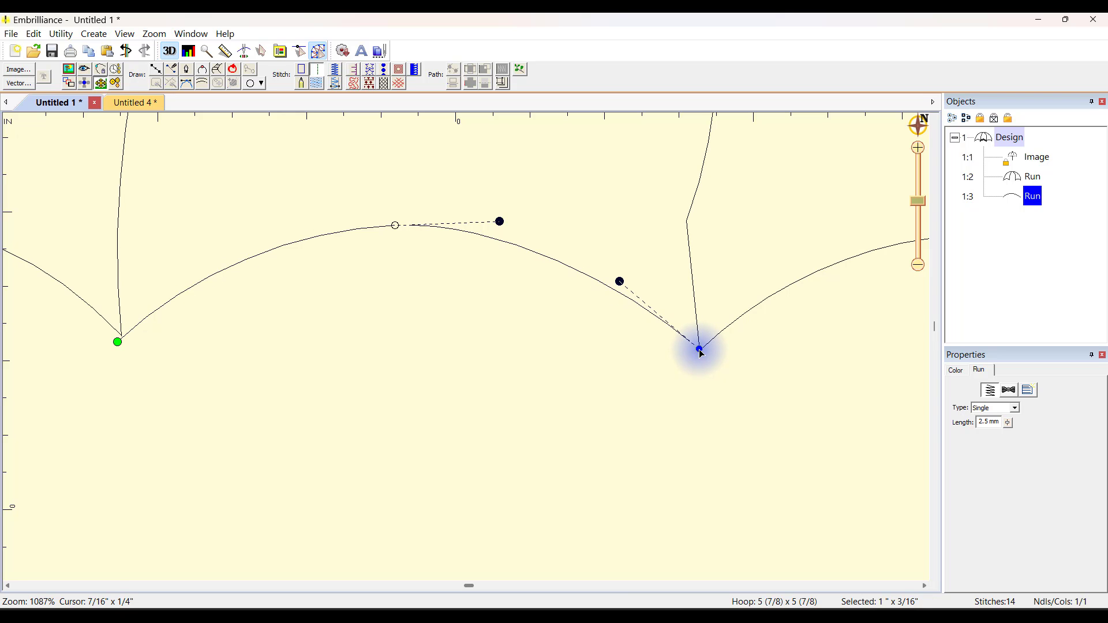
pyautogui.press('g')
pyautogui.click(714, 411)
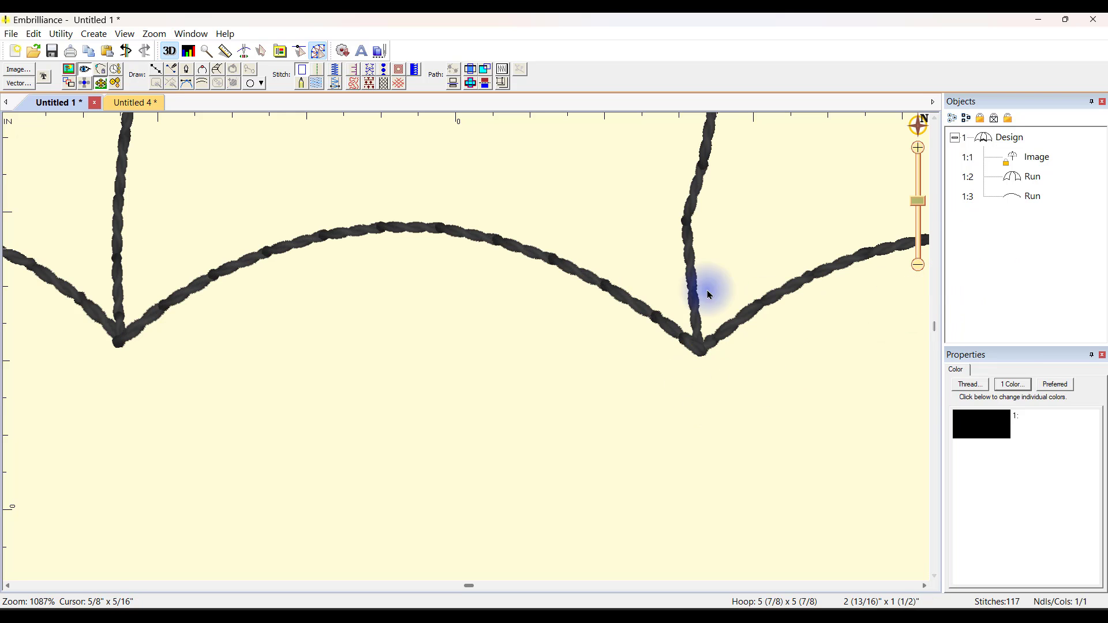
# Select both umbrella runs and join them into one object with Connect Outlines.
pyautogui.moveTo(916, 202); pyautogui.dragTo(920, 239)
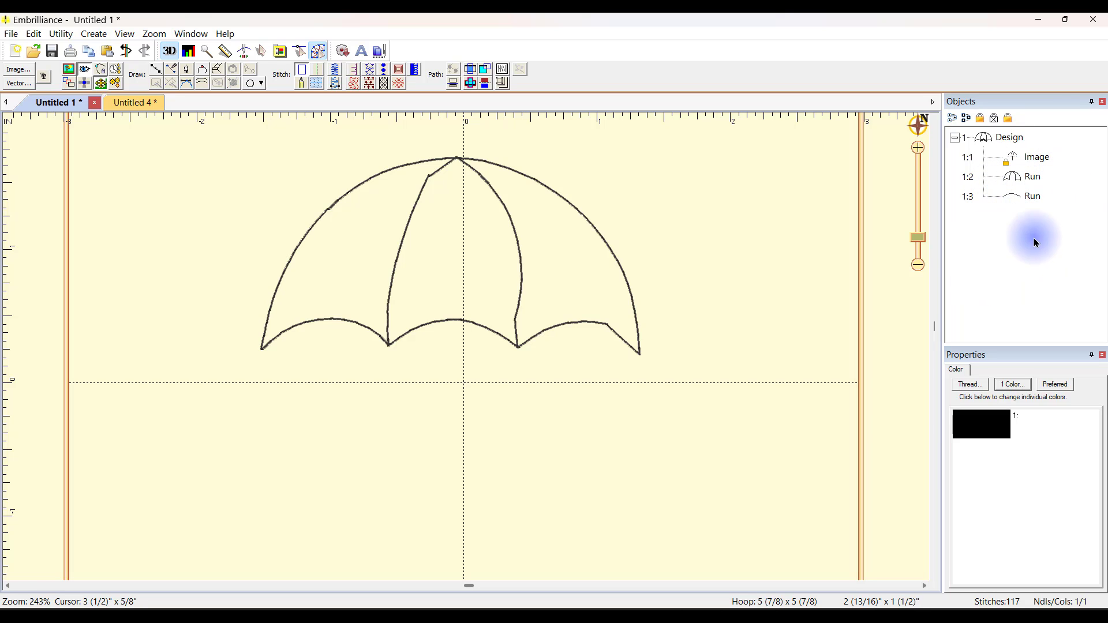
pyautogui.click(1034, 198)
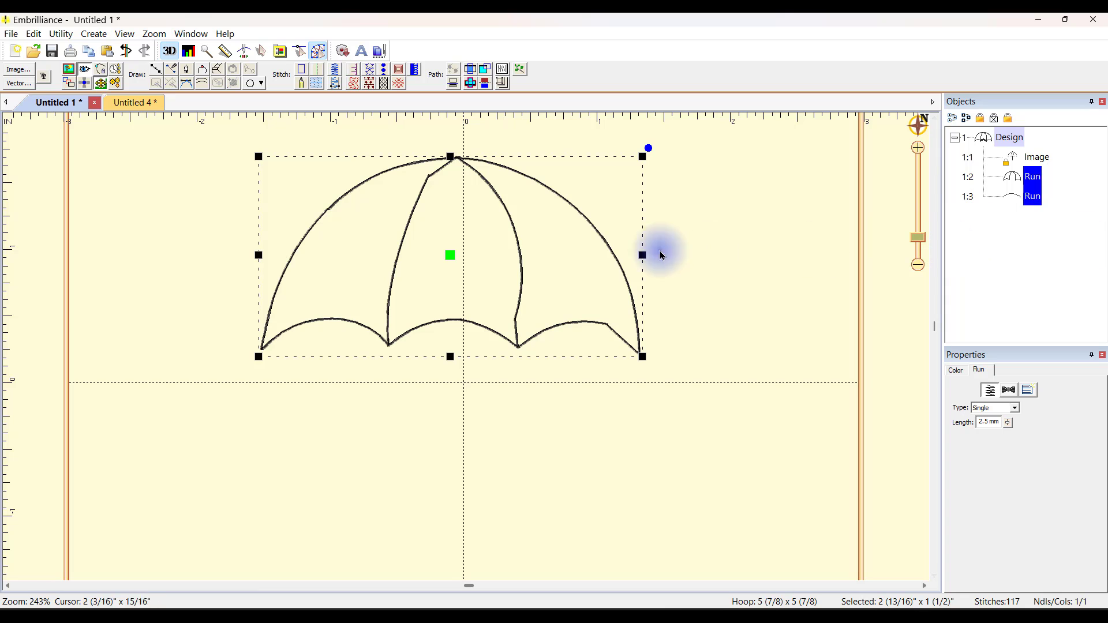
pyautogui.click(90, 35)
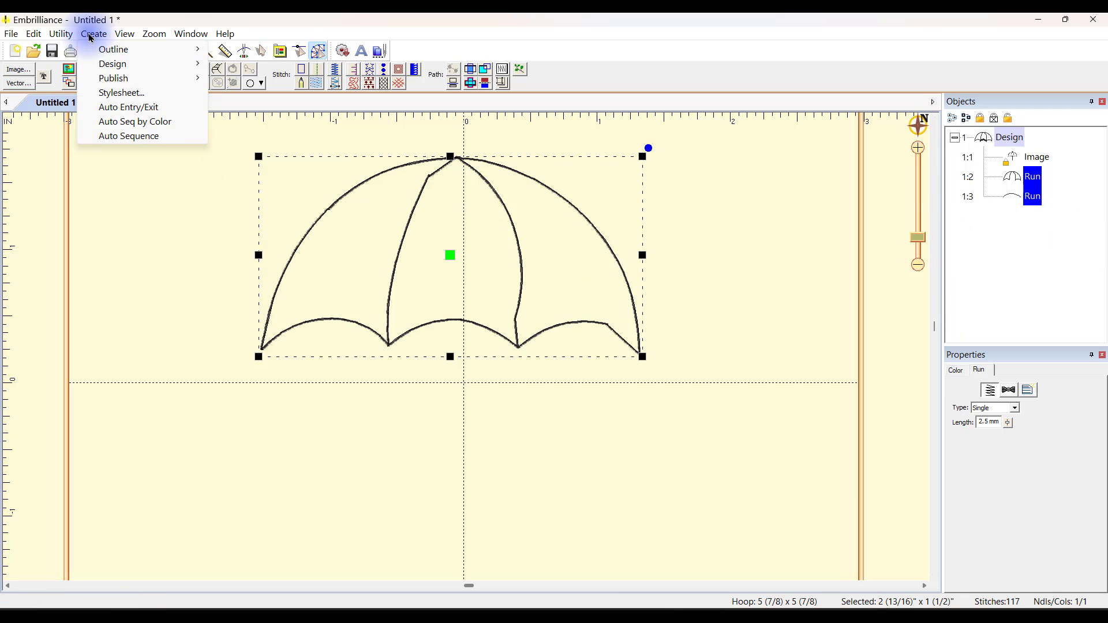
pyautogui.moveTo(110, 48)
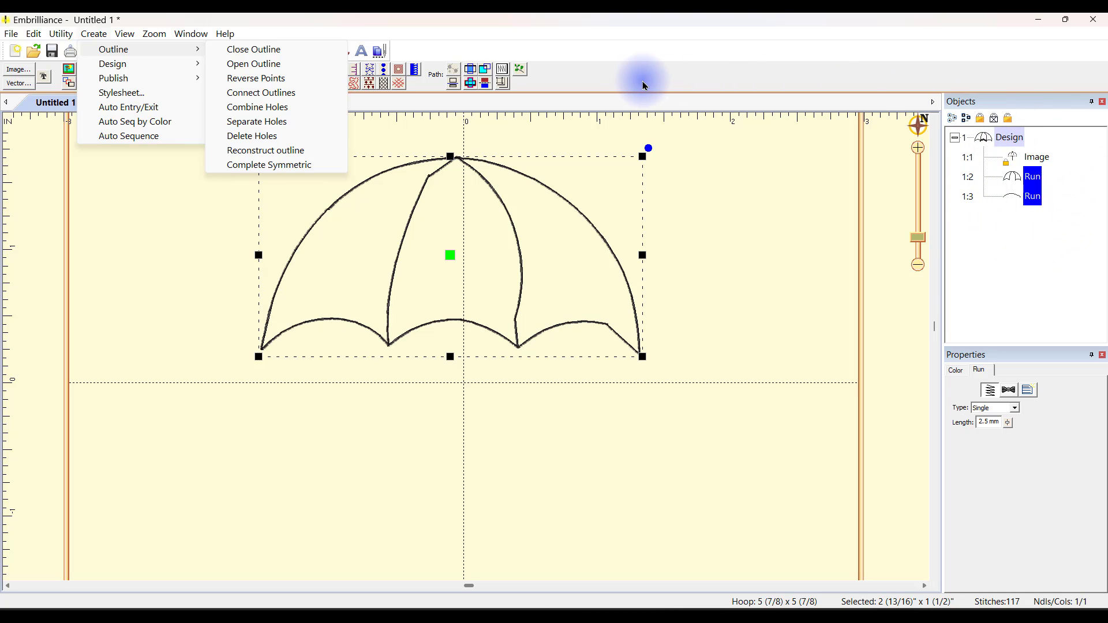
pyautogui.moveTo(75, 35)
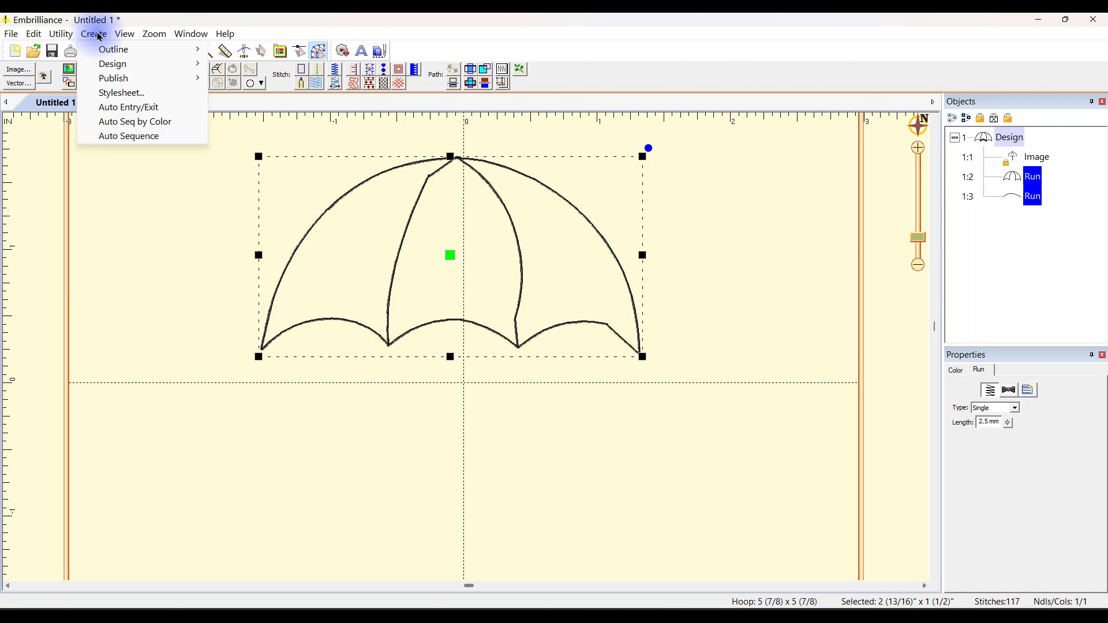
pyautogui.moveTo(188, 58)
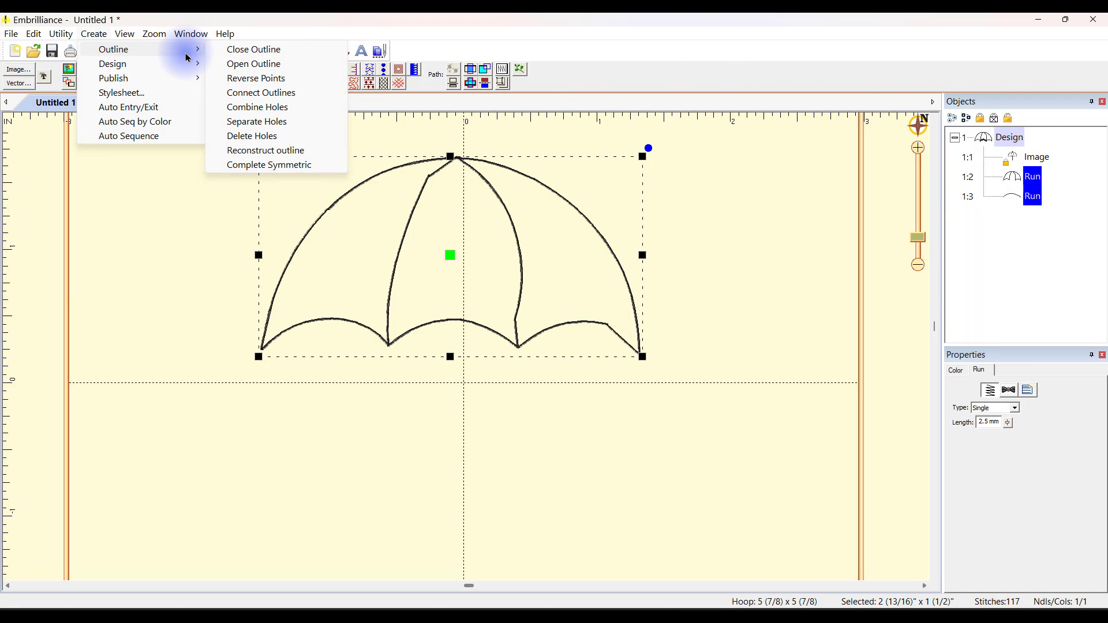
pyautogui.click(315, 95)
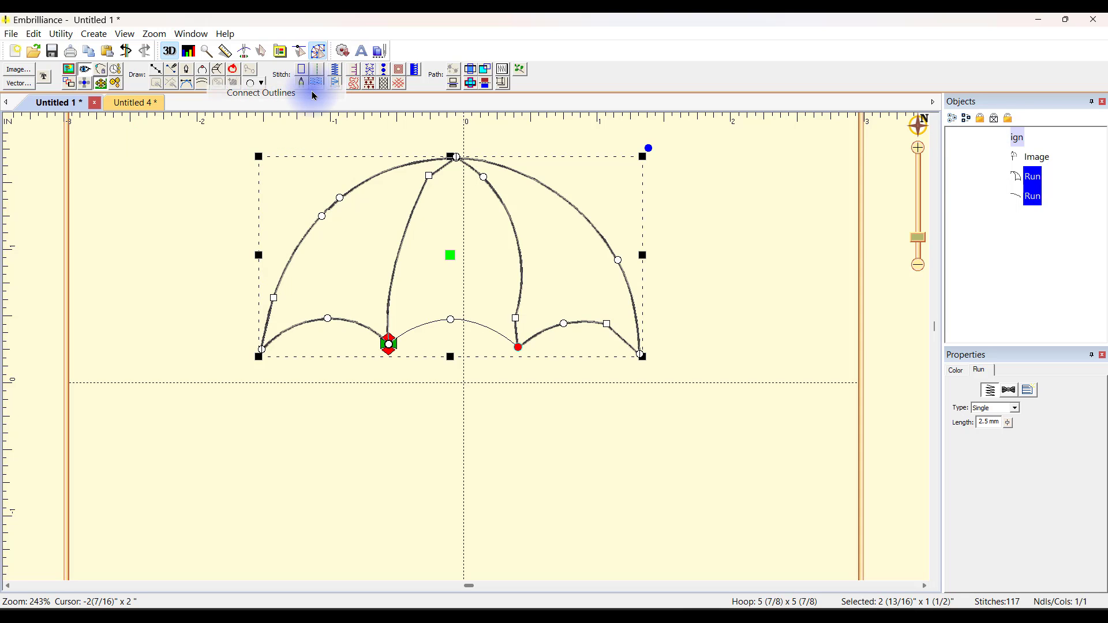
pyautogui.click(1038, 192)
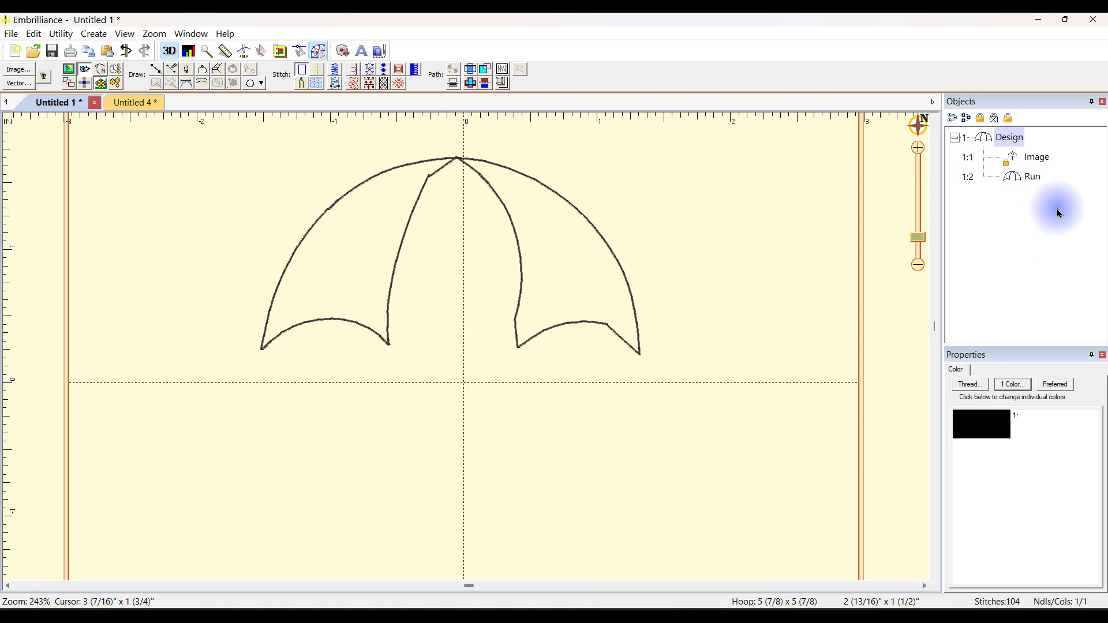
# Convert the connected umbrella outline to a plain line and reapply run stitching so the middle scallop is stitched too.
pyautogui.click(1032, 176)
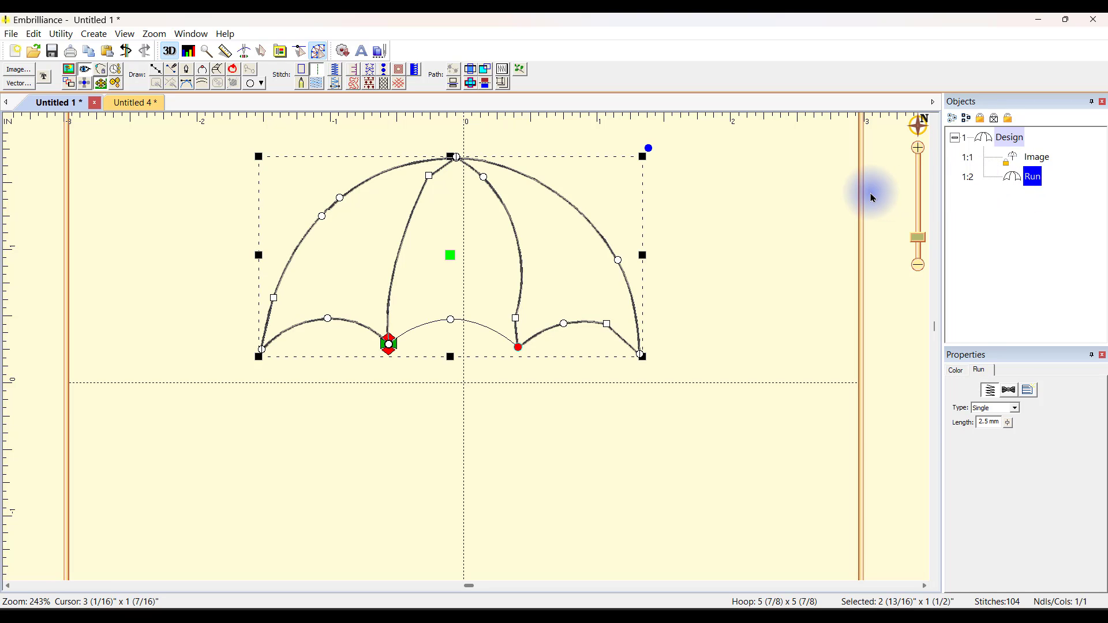
pyautogui.click(319, 69)
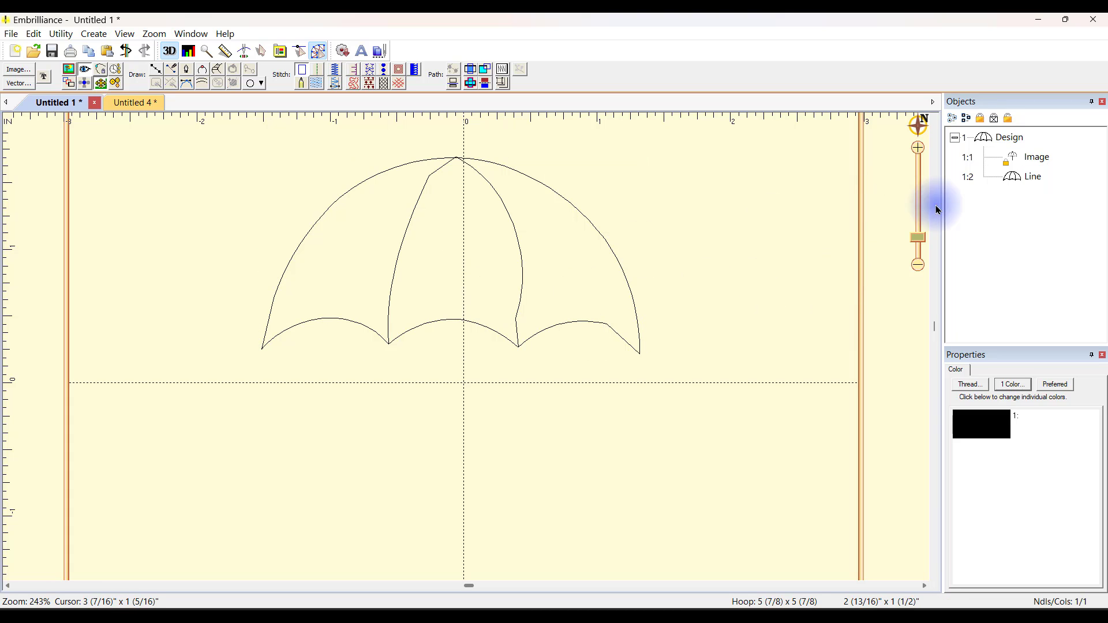
pyautogui.click(1033, 177)
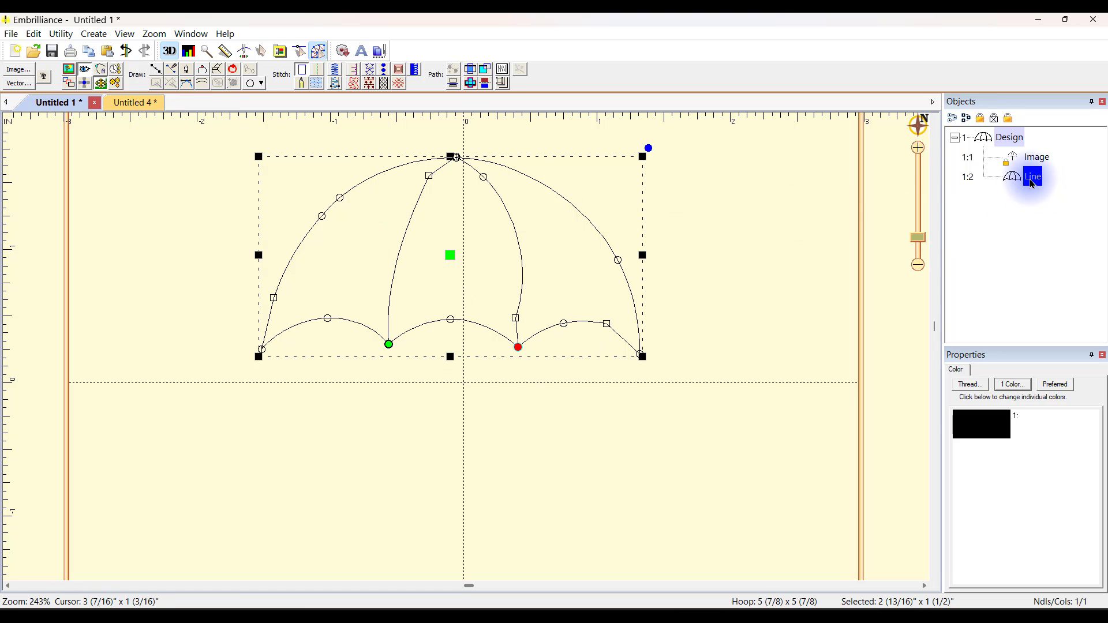
pyautogui.click(320, 70)
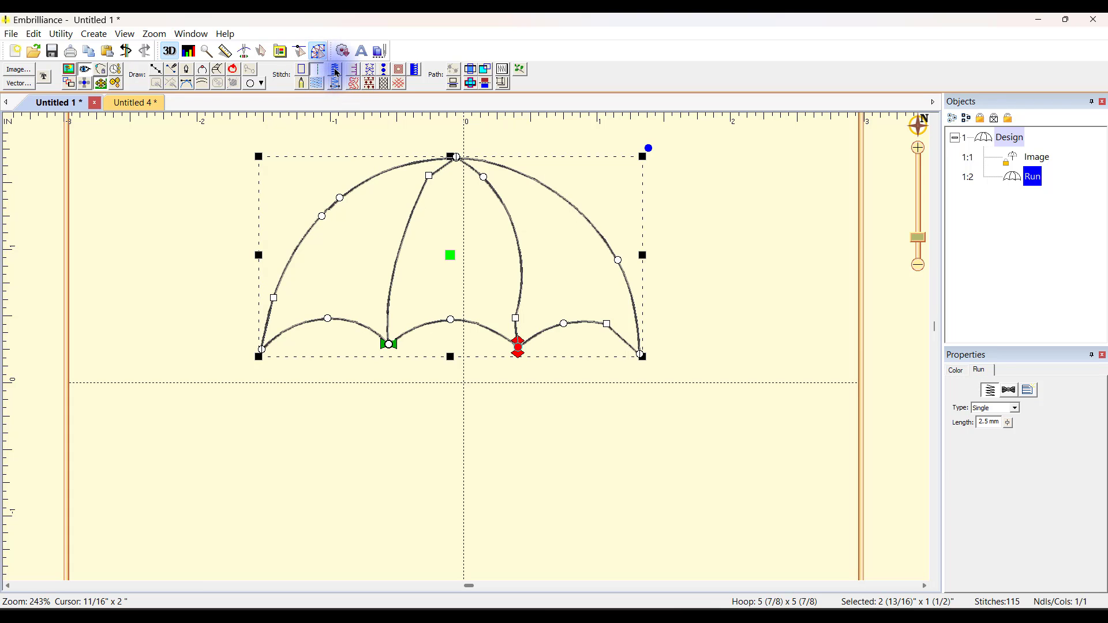
# Change the connected umbrella outline to a Satin Border with a width of 2.1 mm.
pyautogui.click(337, 73)
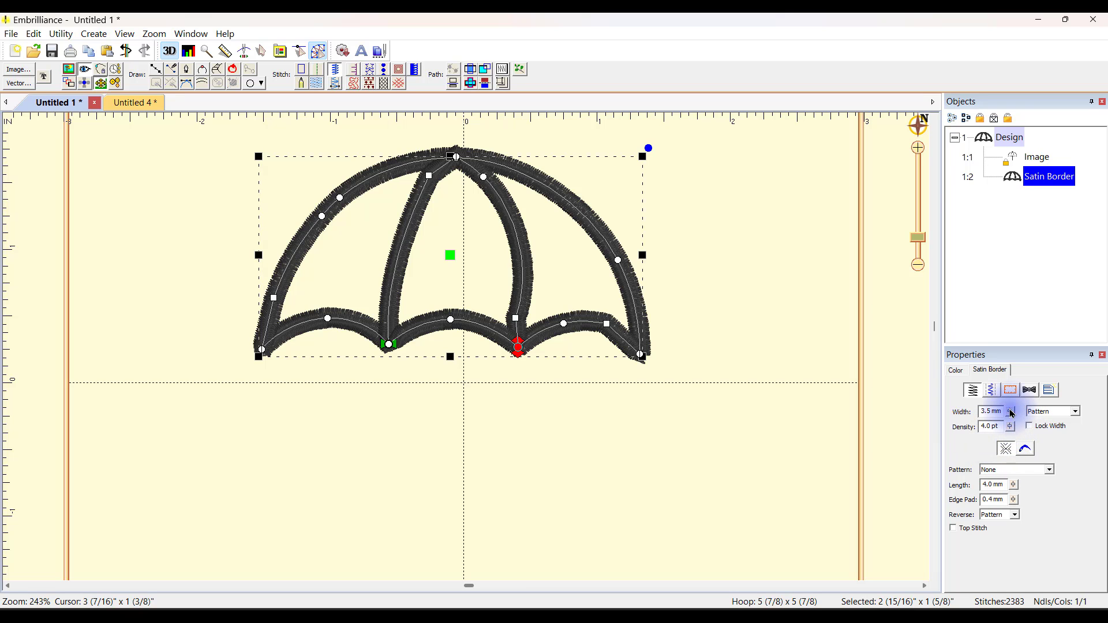
pyautogui.moveTo(1011, 413); pyautogui.dragTo(1020, 476)
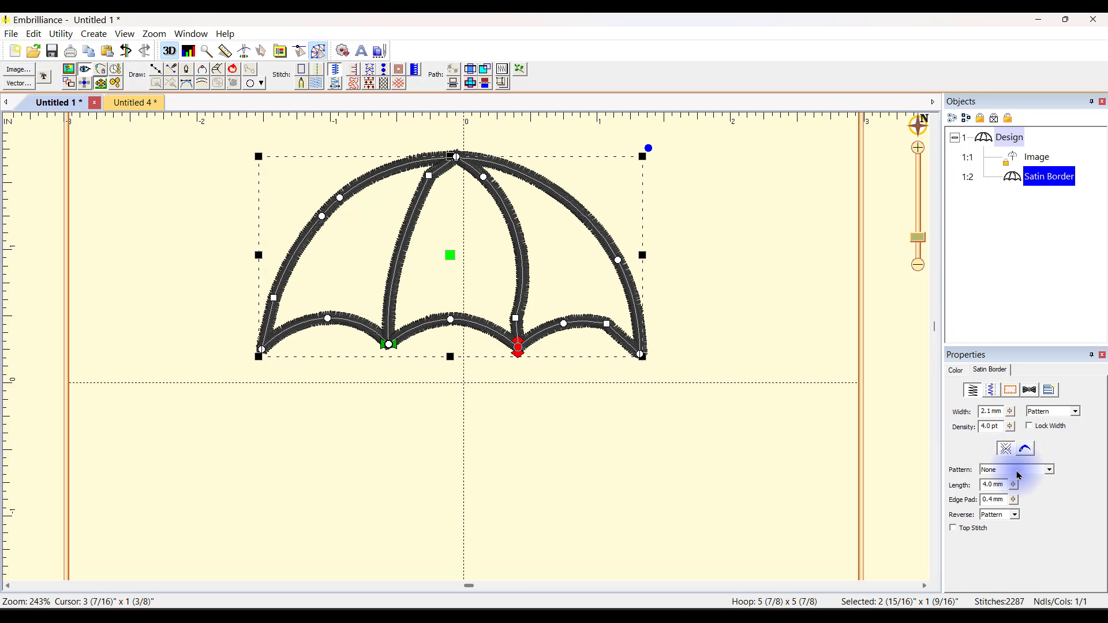
pyautogui.click(782, 274)
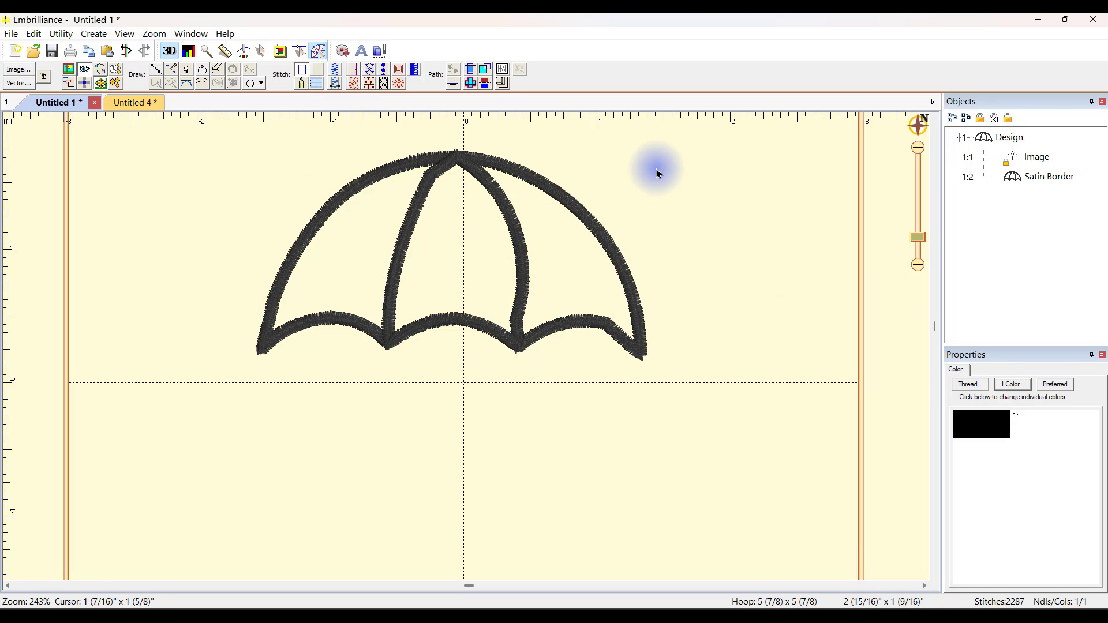
# Delete the satin umbrella and its background image to empty the design.
pyautogui.moveTo(729, 424)
pyautogui.mouseDown()
pyautogui.moveTo(273, 274)
pyautogui.moveTo(865, 253)
pyautogui.mouseUp()
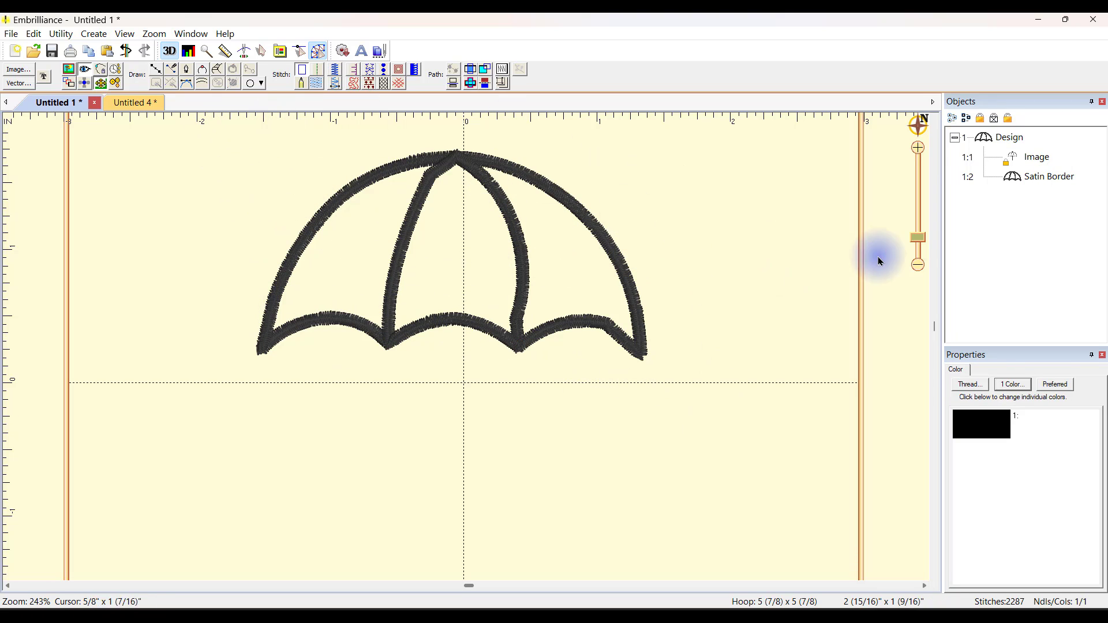
pyautogui.moveTo(1025, 197); pyautogui.dragTo(1029, 162)
pyautogui.press('Delete')
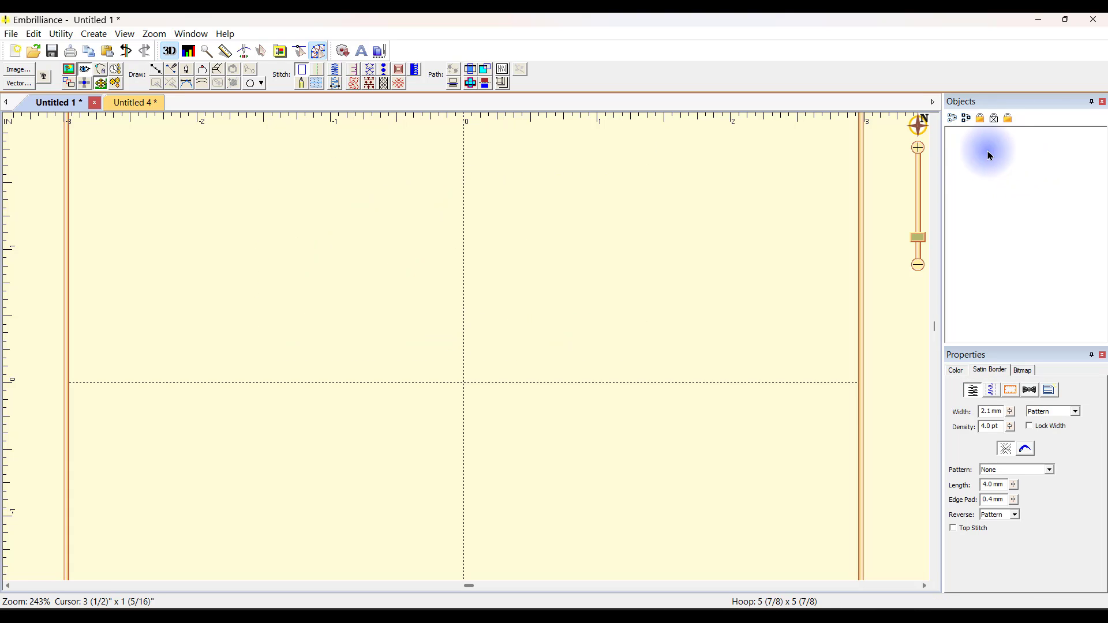
# Draw an open, roughly rectangular line about 2" by 11/16", leaving a gap at the upper part of its left side.
pyautogui.click(161, 73)
pyautogui.click(254, 286)
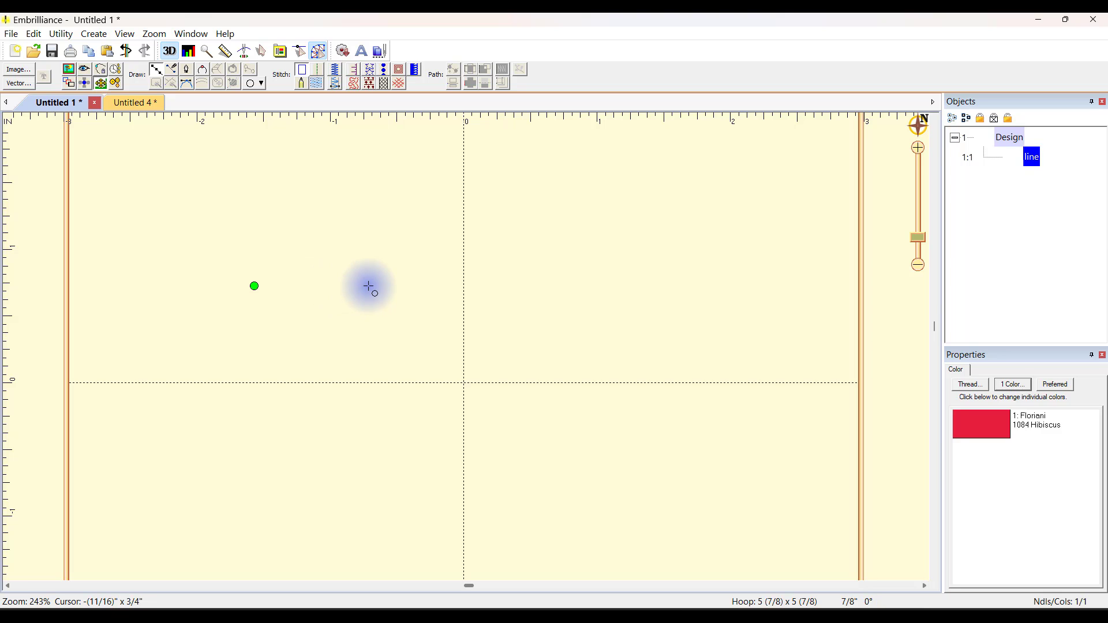
pyautogui.click(492, 280)
pyautogui.click(504, 357)
pyautogui.click(360, 373)
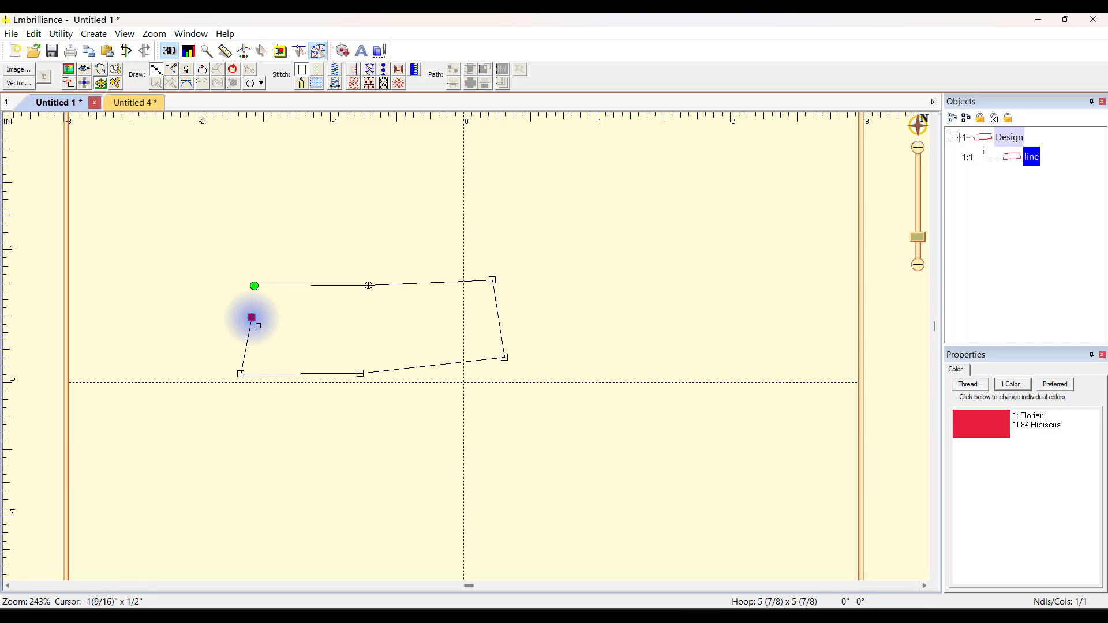
pyautogui.doubleClick(251, 318)
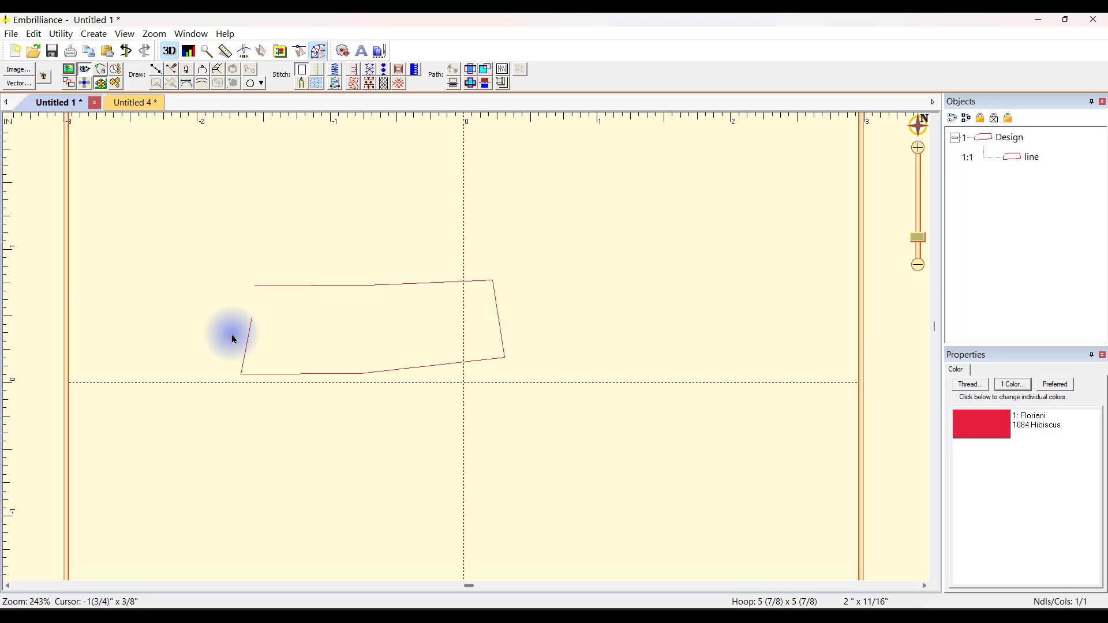
# Draw a separate short line across the gap, from the open shape's end point to its start point.
pyautogui.click(501, 320)
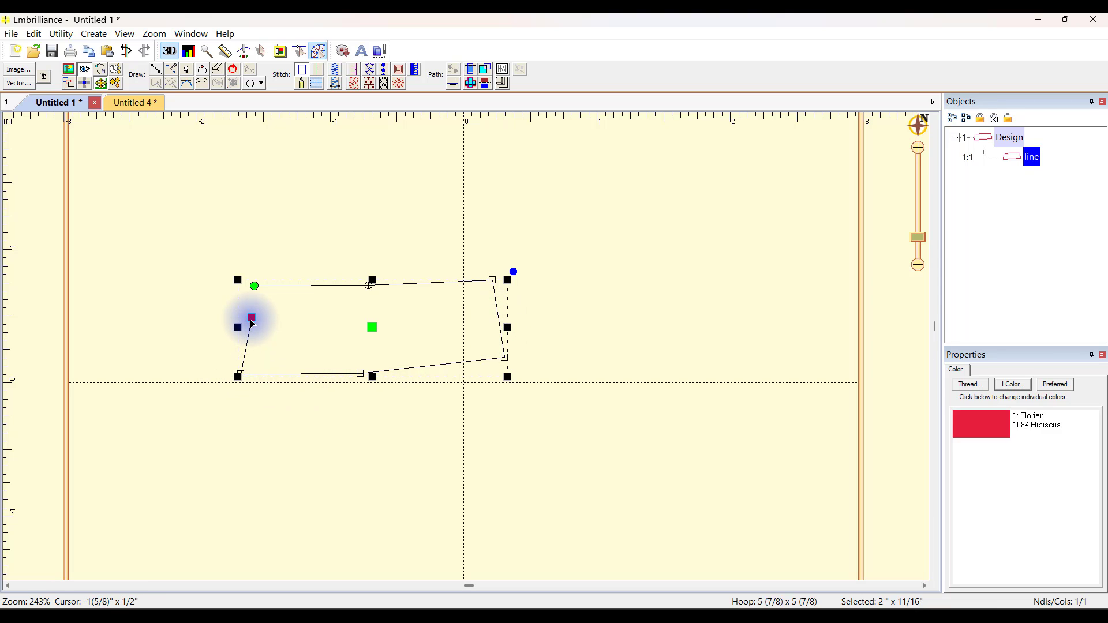
pyautogui.click(156, 75)
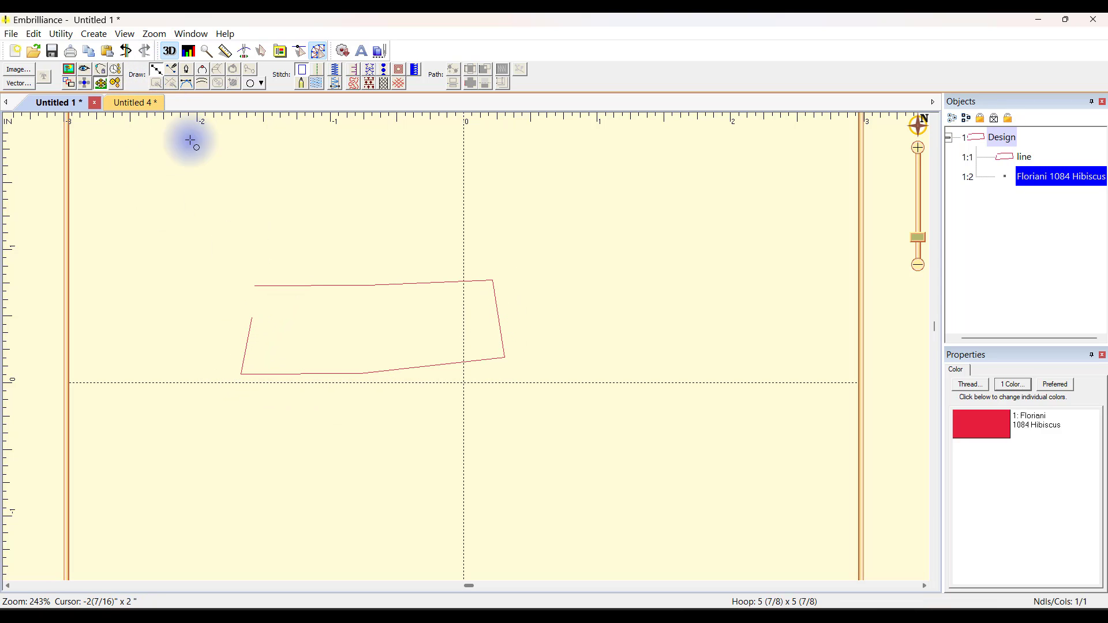
pyautogui.click(249, 318)
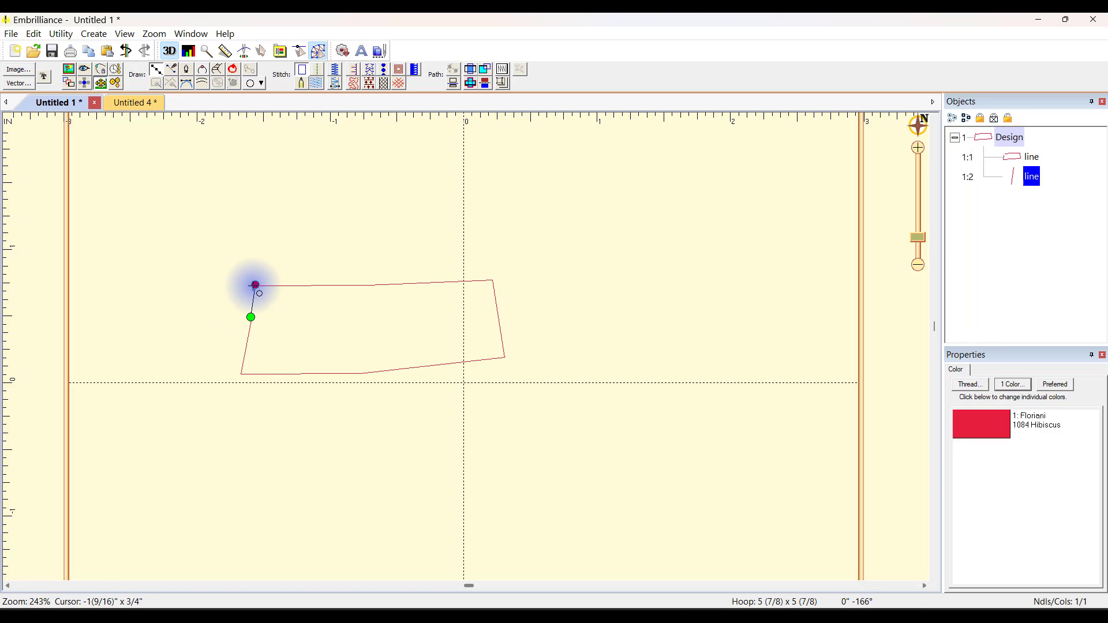
# Finish the short line at the shape's upper-left corner and align both its end points with the open shape's ends.
pyautogui.doubleClick(256, 285)
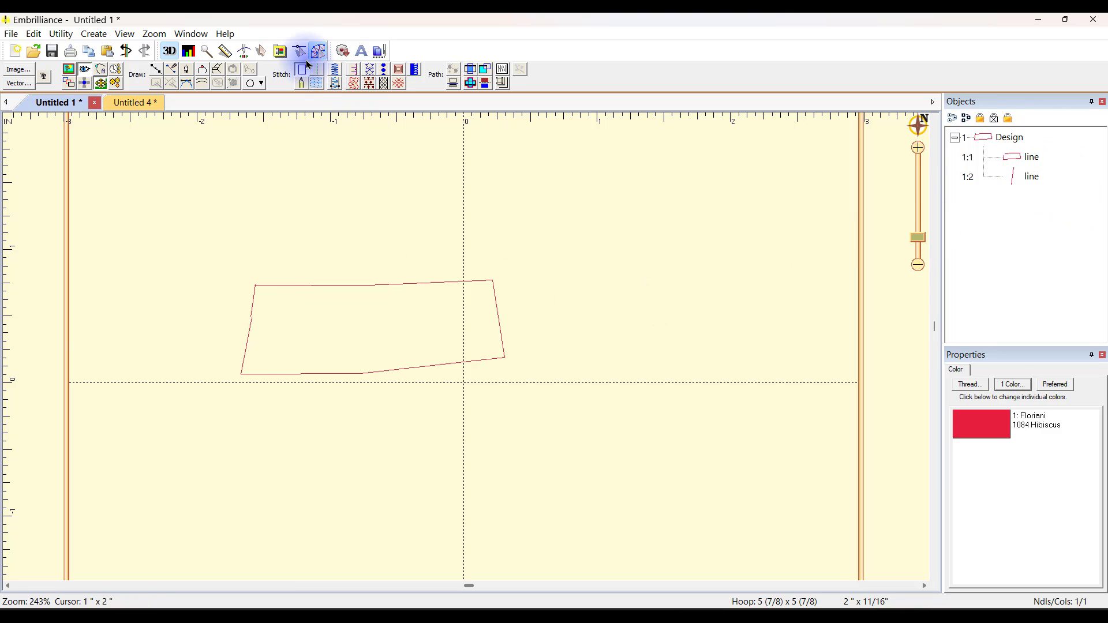
pyautogui.click(206, 51)
pyautogui.moveTo(205, 255); pyautogui.dragTo(274, 347)
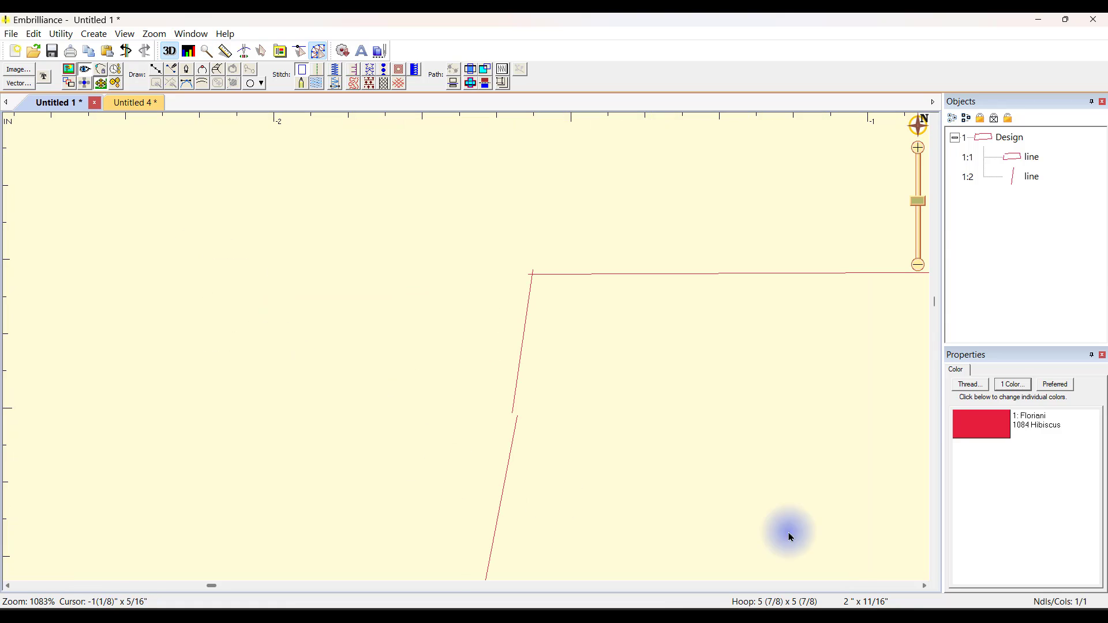
pyautogui.click(534, 278)
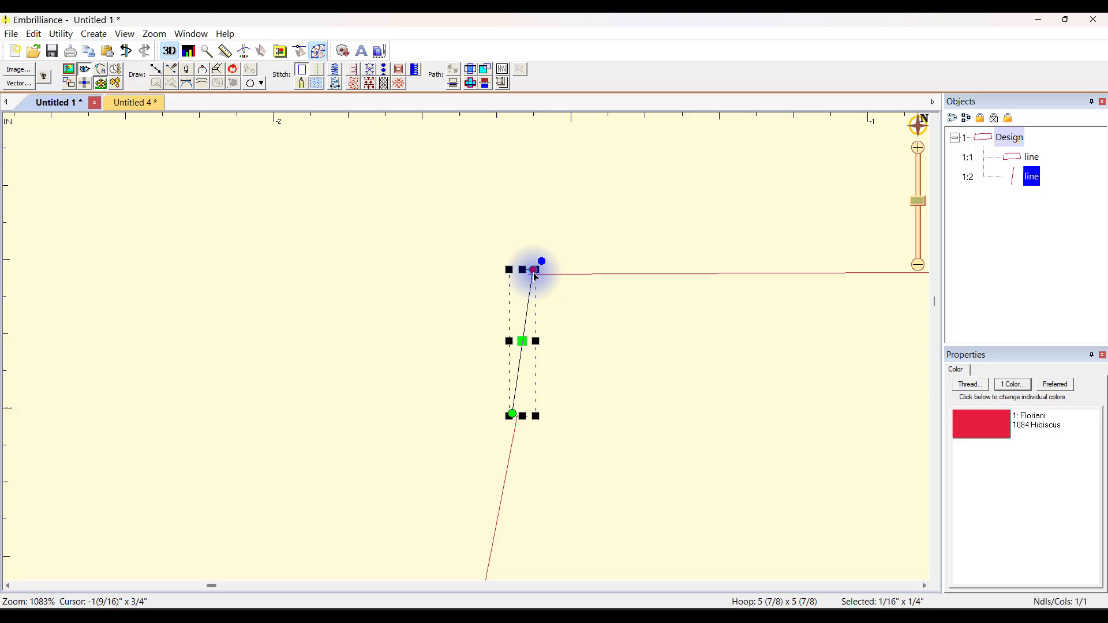
pyautogui.click(587, 360)
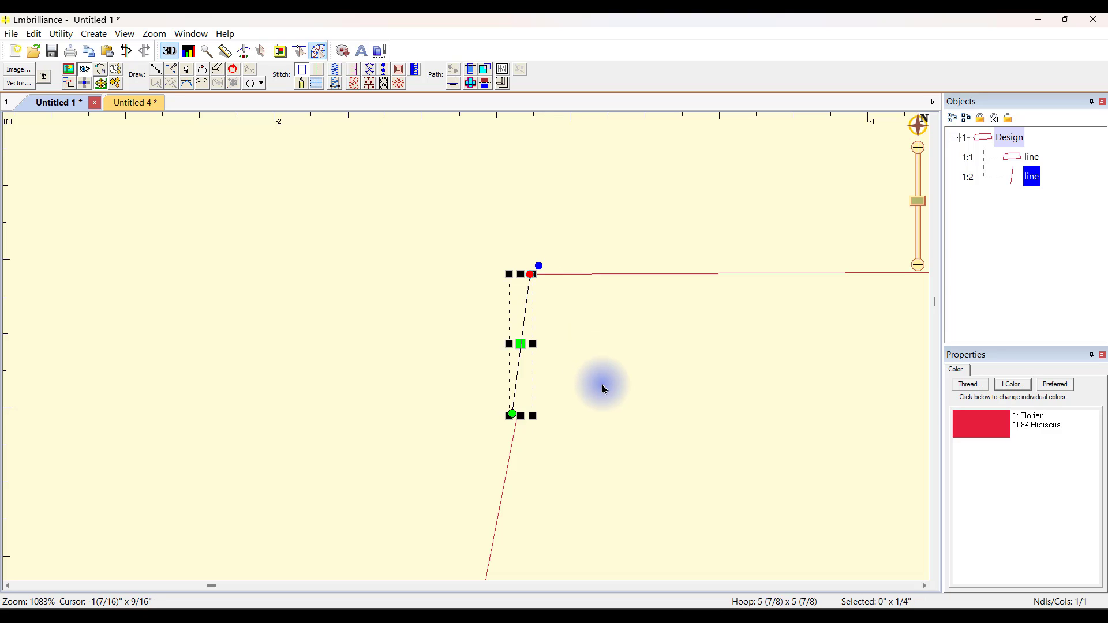
pyautogui.click(516, 417)
# Move the open shape's end point slightly down along its left side, leaving a small gap below the short line.
pyautogui.click(517, 418)
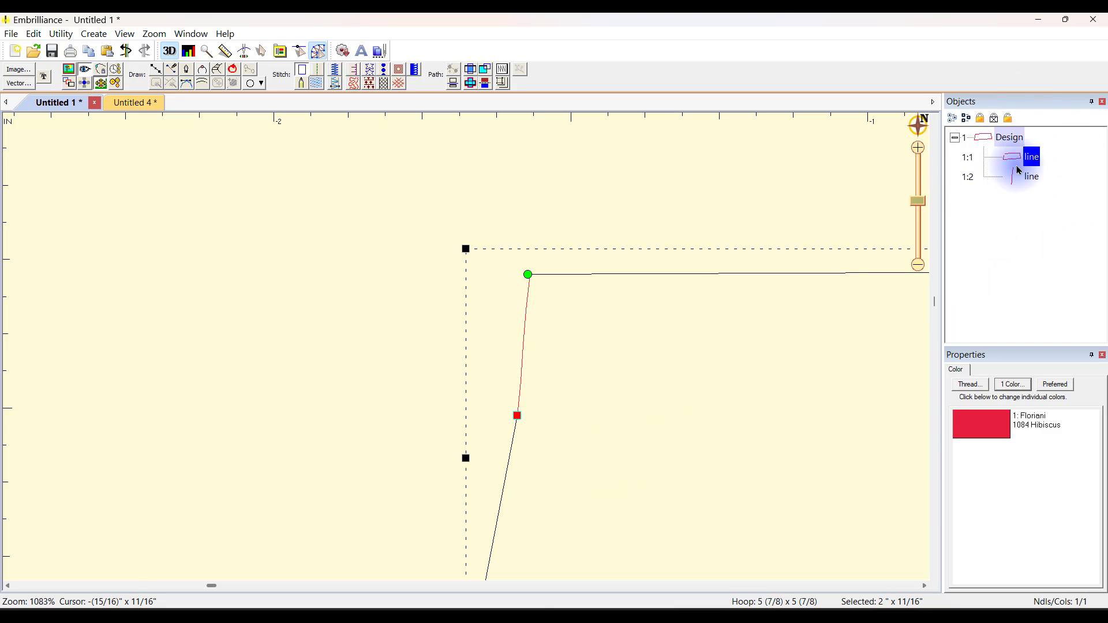
pyautogui.moveTo(517, 416)
pyautogui.mouseDown()
pyautogui.moveTo(508, 392)
pyautogui.moveTo(508, 434)
pyautogui.mouseUp()
pyautogui.click(714, 219)
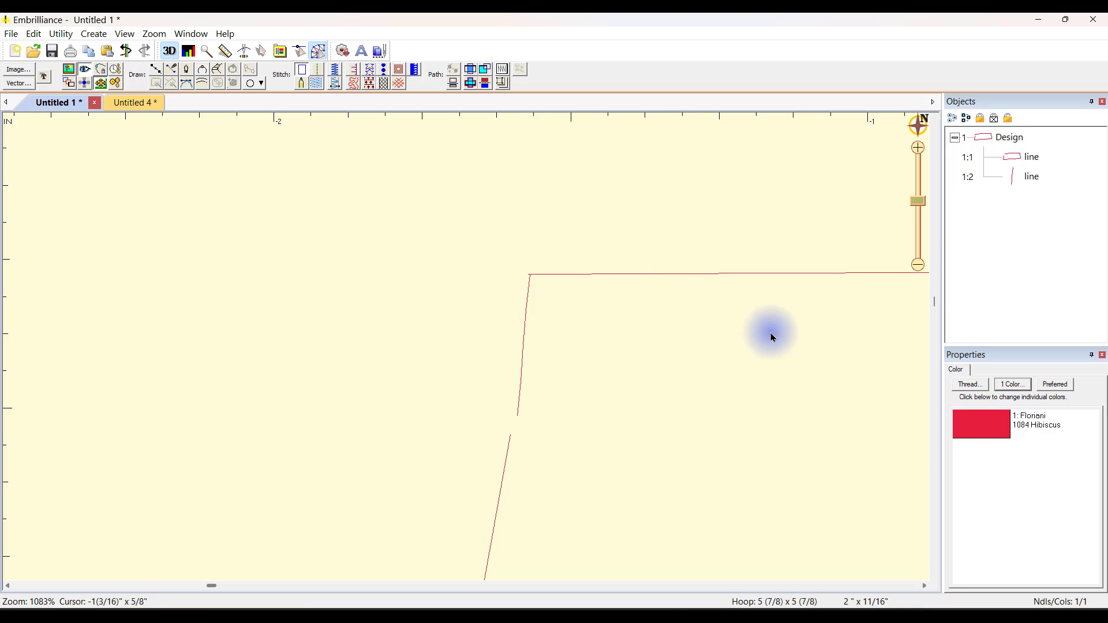
# Join the open shape and the short line into one line with Connect Outlines, then deselect it.
pyautogui.moveTo(1065, 213); pyautogui.dragTo(1030, 163)
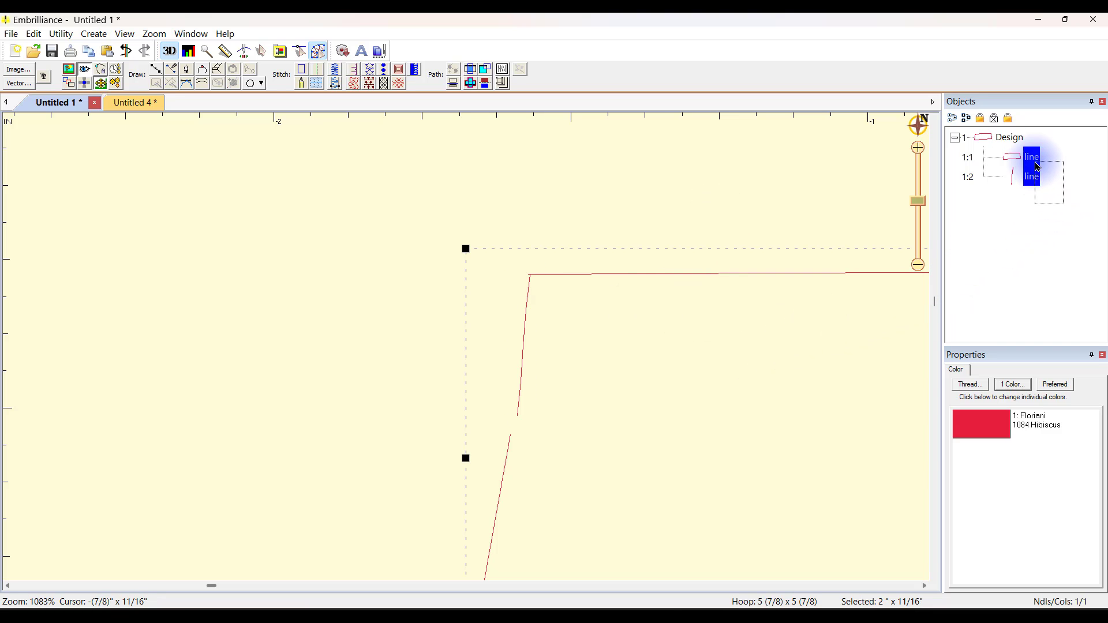
pyautogui.click(88, 36)
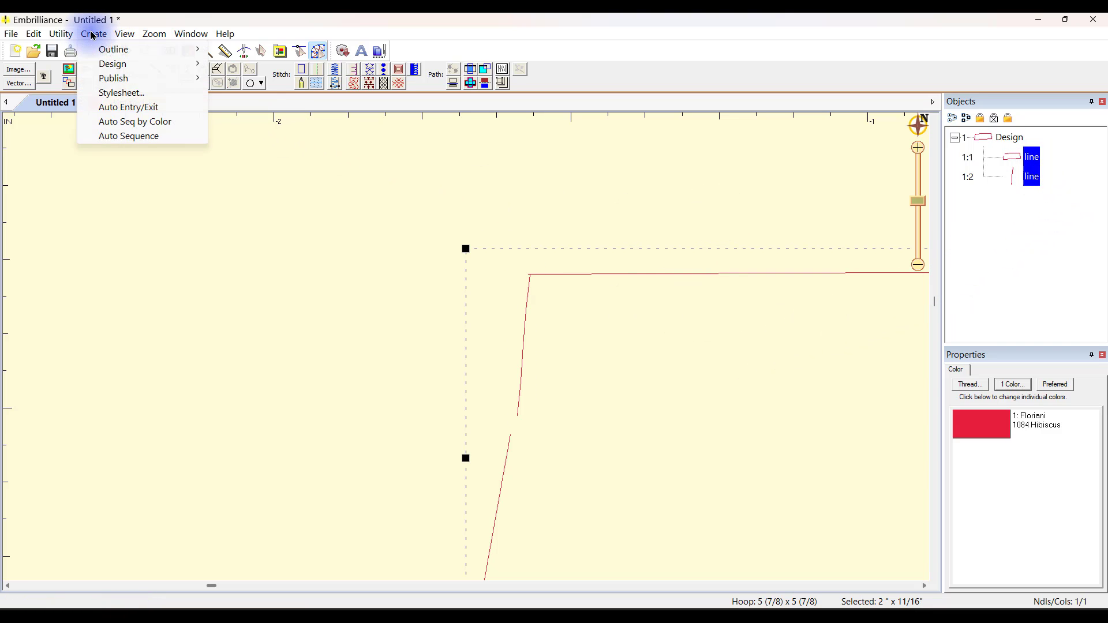
pyautogui.moveTo(118, 49)
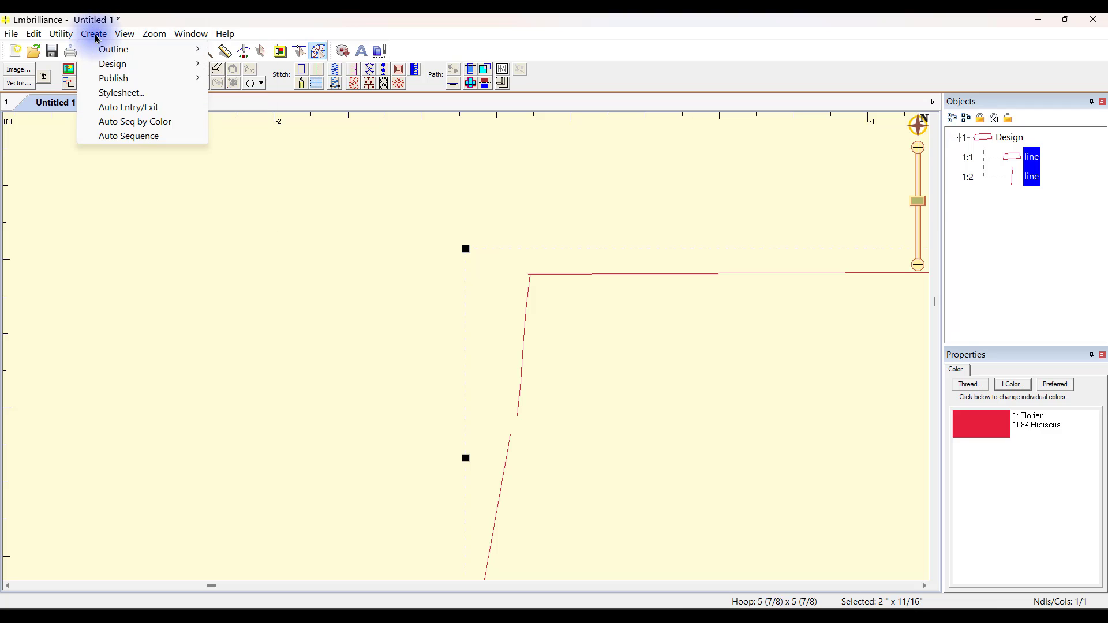
pyautogui.moveTo(168, 47)
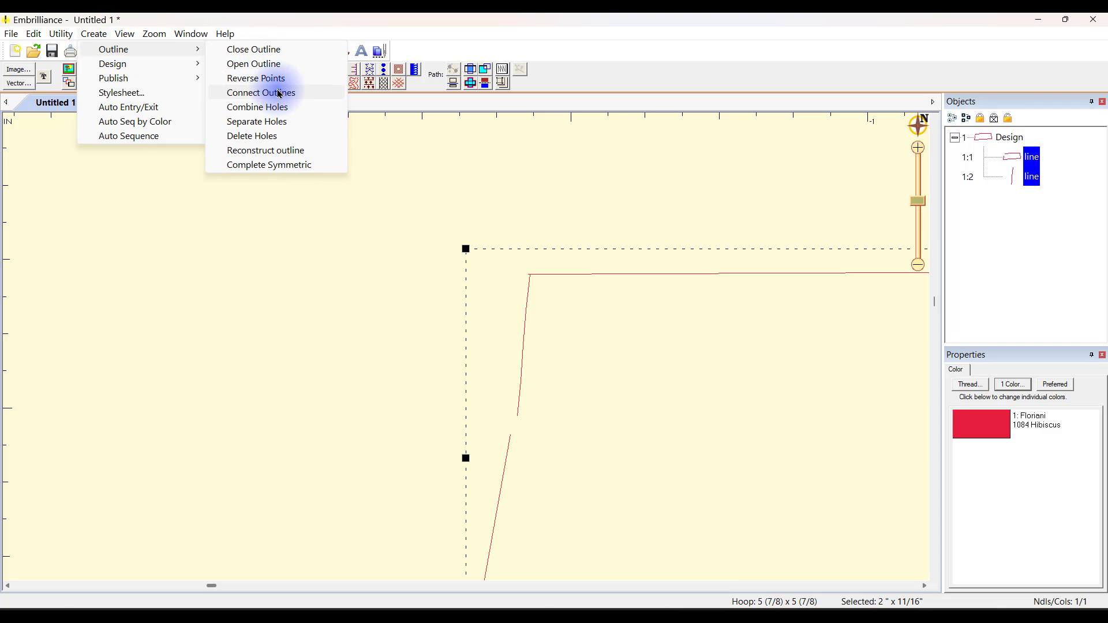
pyautogui.click(323, 96)
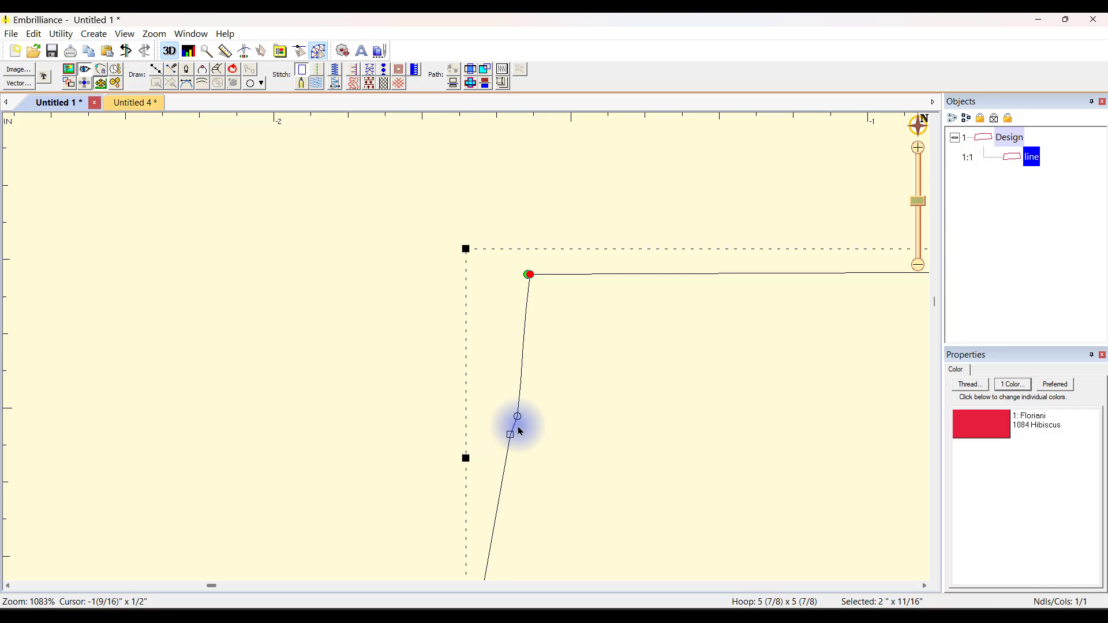
pyautogui.click(586, 431)
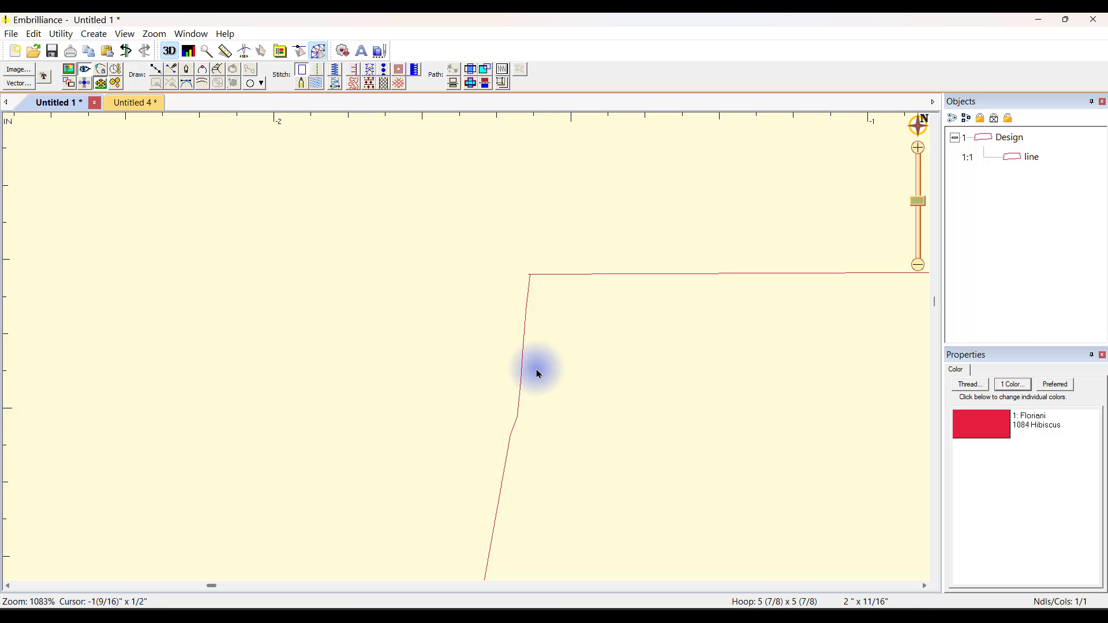